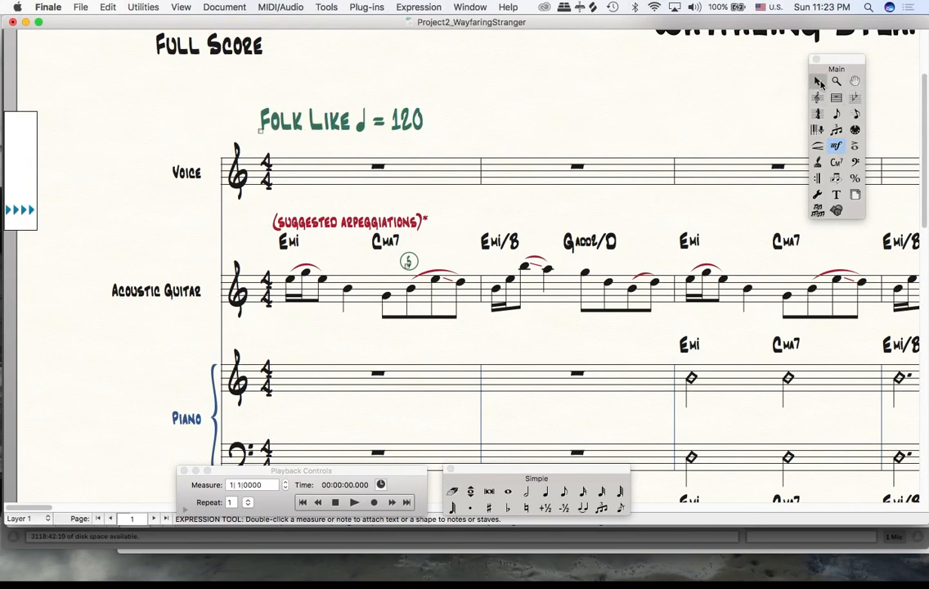
# - Delete the "Folk Like ♩ = 120" tempo mark above the Voice staff
pyautogui.click(817, 81)
pyautogui.click(384, 127)
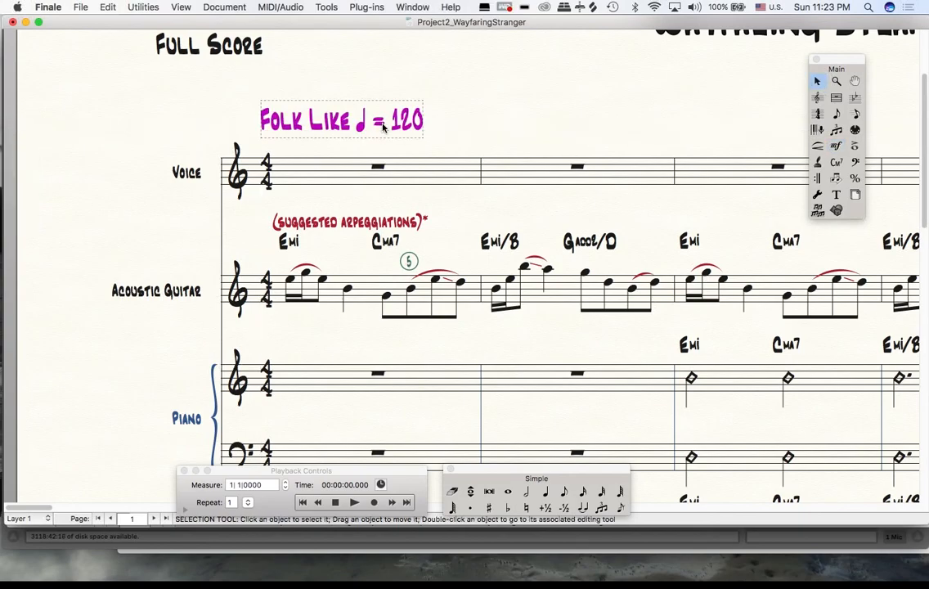
pyautogui.press('Delete')
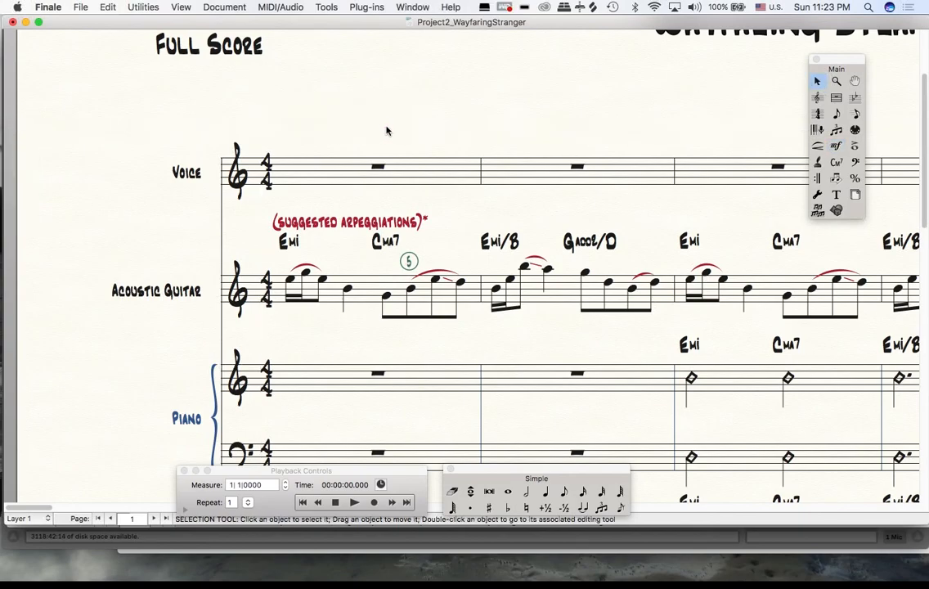
# - Start a new expression on the first Voice measure, duplicate the "Folk Like ♩ = 120" tempo mark and open the copy for editing
pyautogui.click(837, 148)
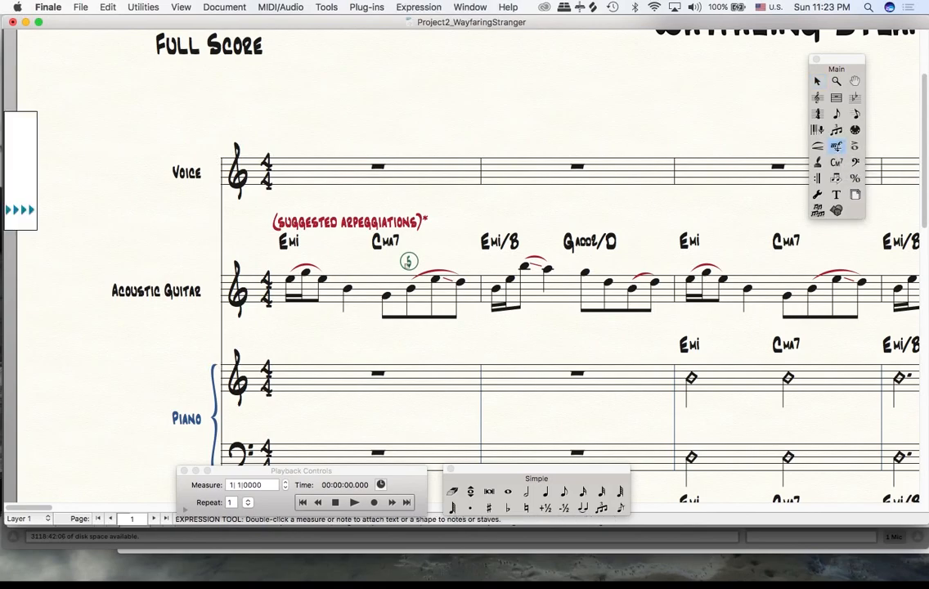
pyautogui.doubleClick(281, 130)
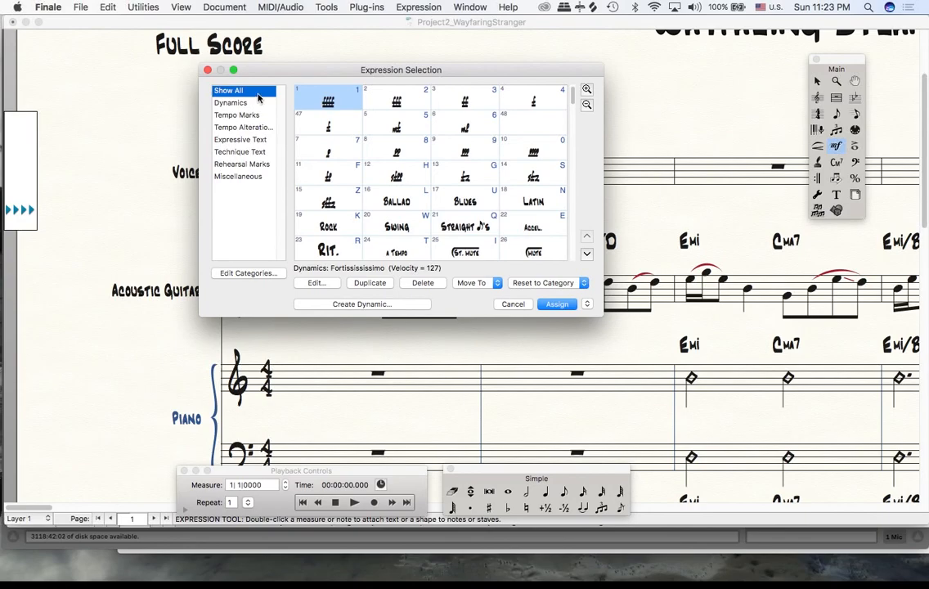
pyautogui.click(255, 115)
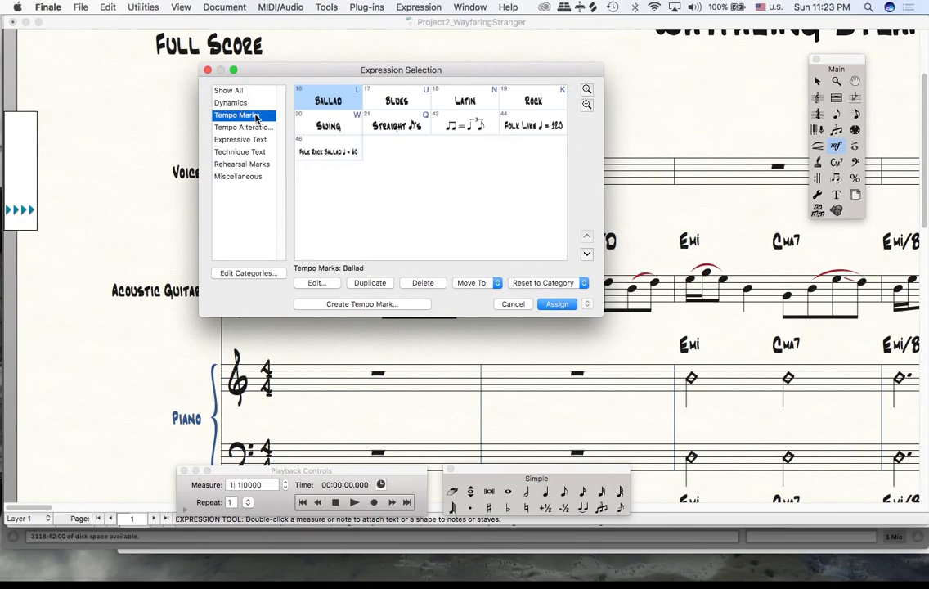
pyautogui.click(539, 127)
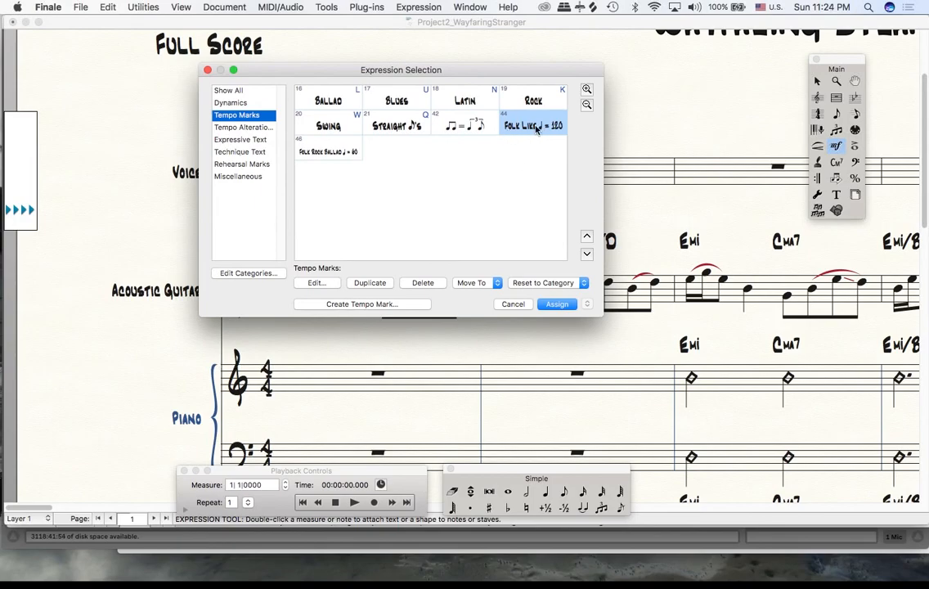
pyautogui.click(372, 283)
pyautogui.click(315, 283)
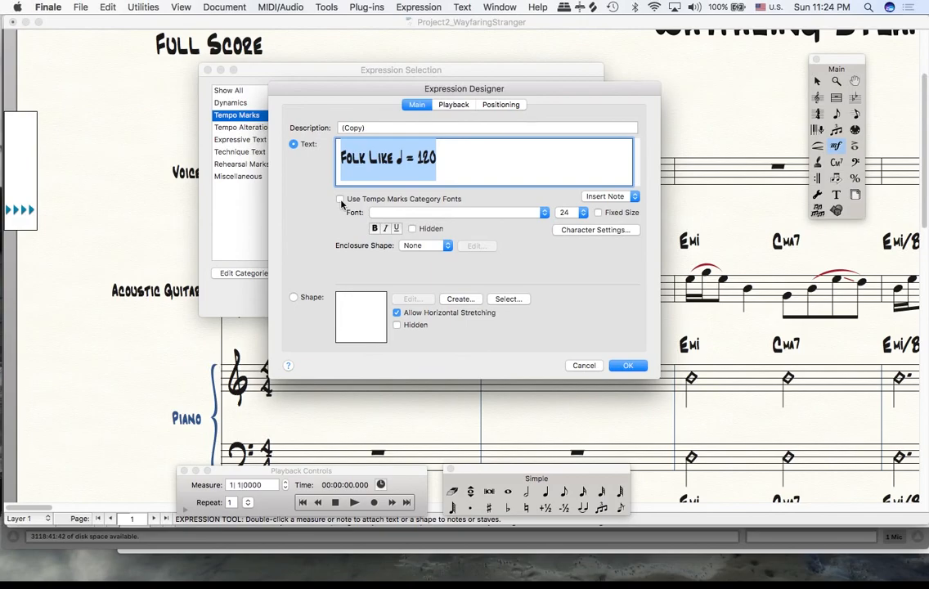
pyautogui.click(340, 199)
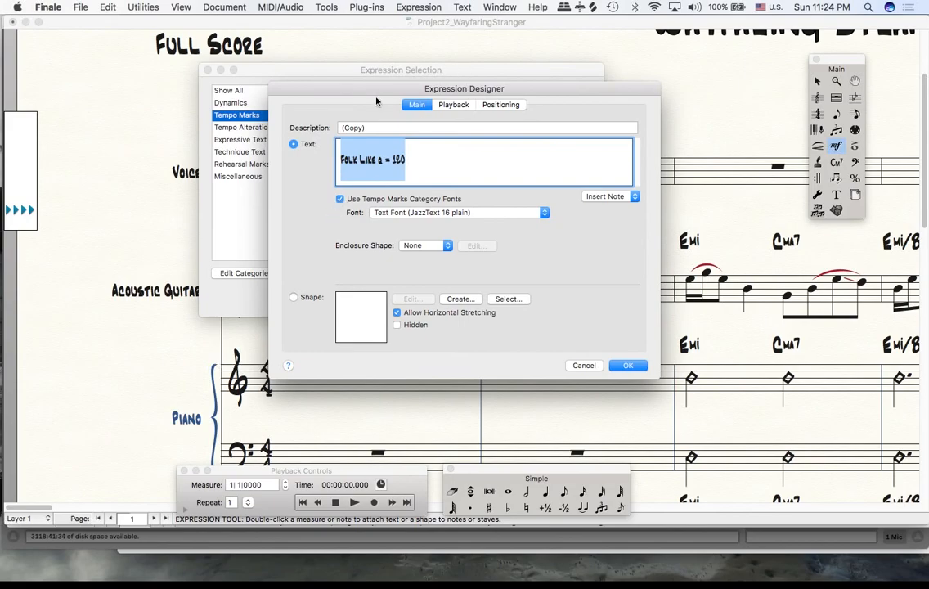
pyautogui.click(340, 199)
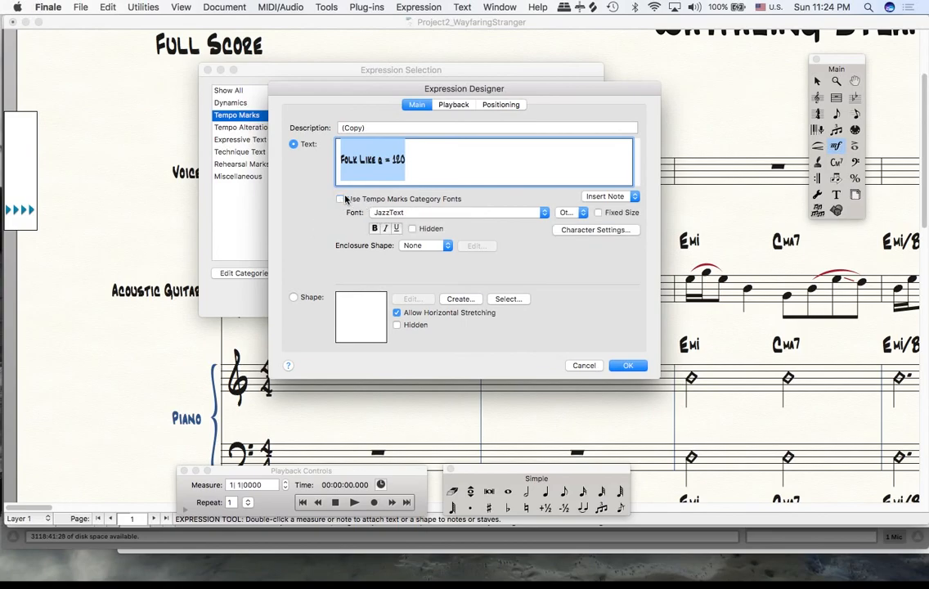
pyautogui.click(573, 364)
pyautogui.click(317, 282)
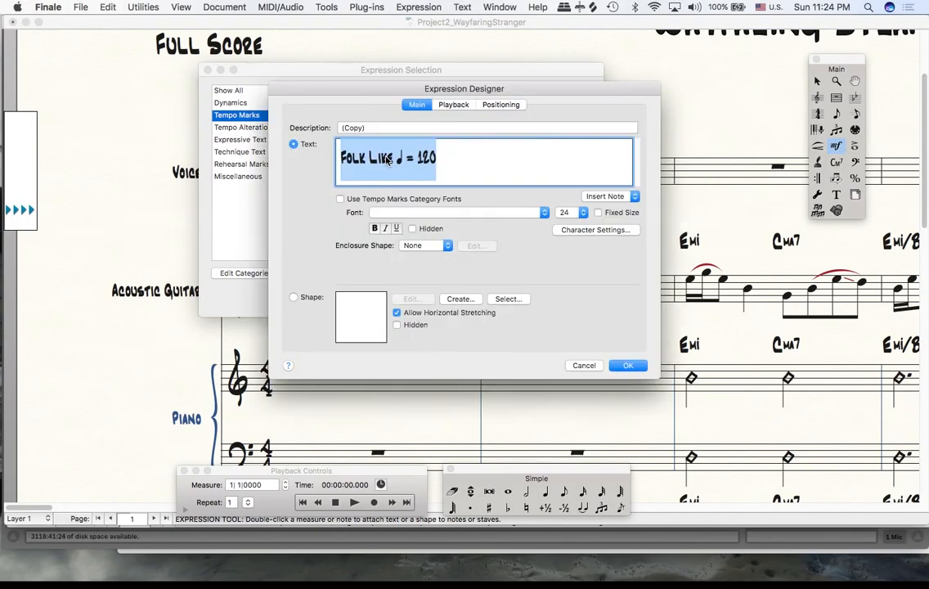
# - Insert the opening enclosure bracket "[" at the start of the text and replace the words with uppercase "FOLK LIKE"
pyautogui.click(344, 158)
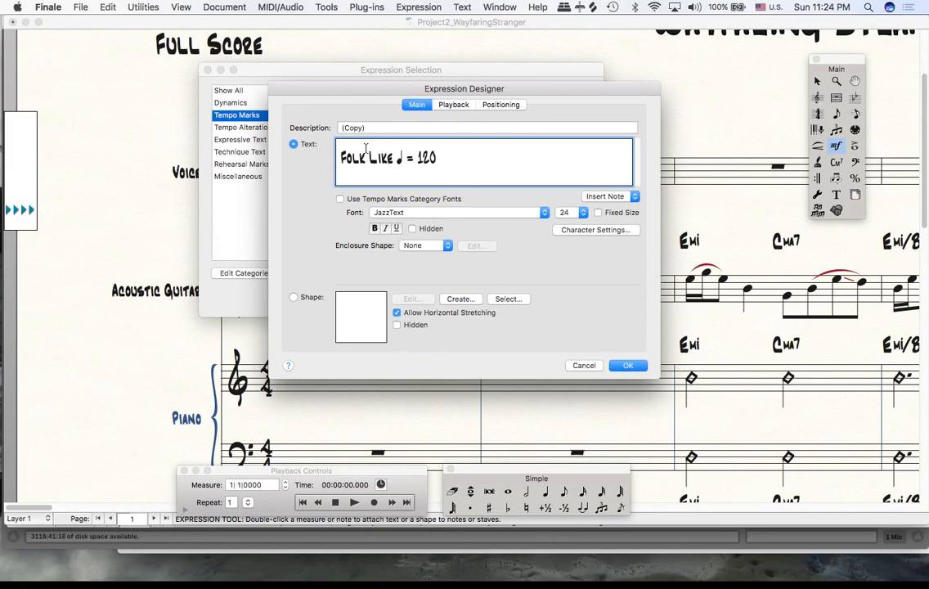
pyautogui.write('(')
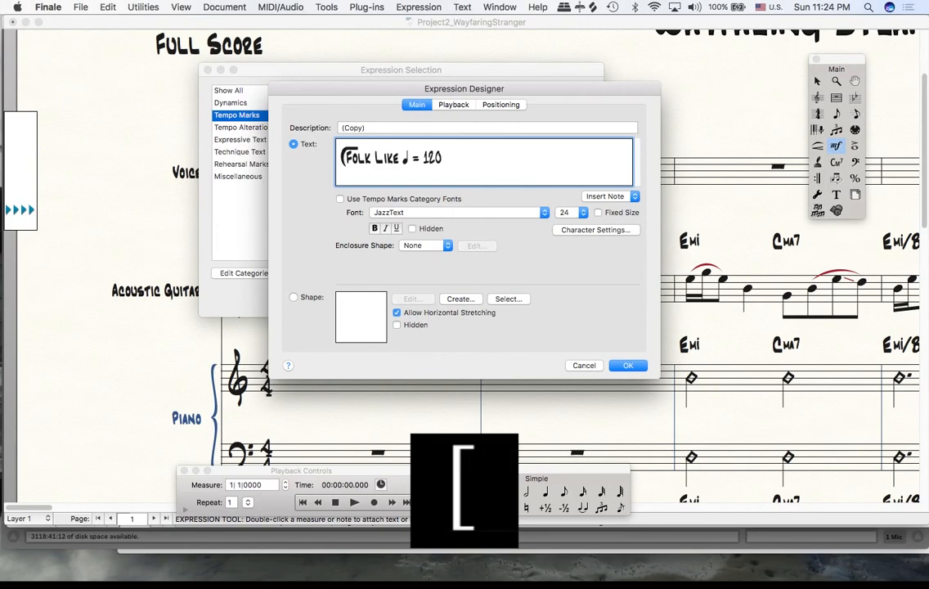
pyautogui.hotkey('shift', 'Right')
pyautogui.hotkey('shift', 'Right')
pyautogui.hotkey('shift', 'Right')
pyautogui.hotkey('shift', 'Right')
pyautogui.hotkey('shift', 'Right')
pyautogui.hotkey('shift', 'Right')
pyautogui.hotkey('shift', 'Right')
pyautogui.hotkey('shift', 'Right')
pyautogui.hotkey('shift', 'Right')
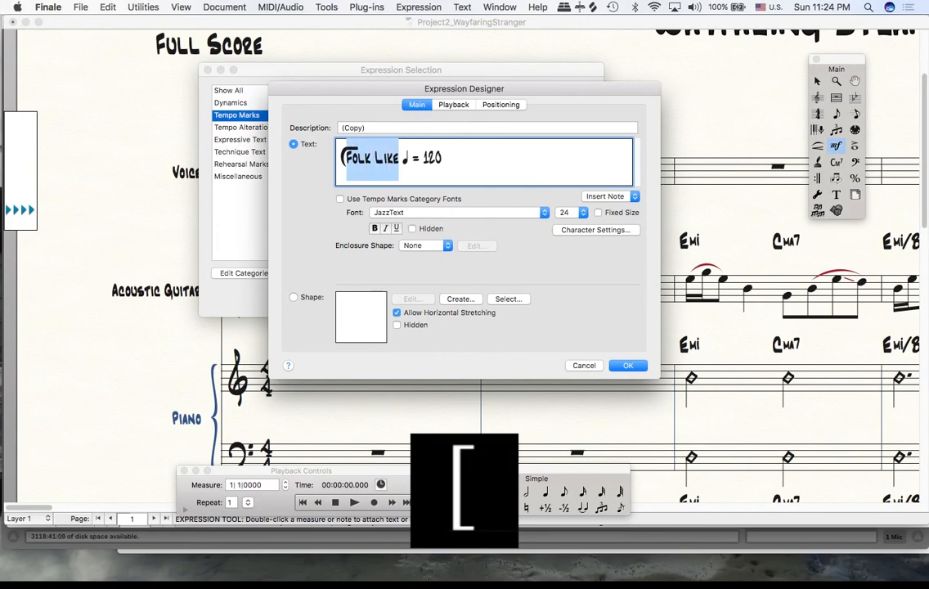
pyautogui.write('FOLK LIKE')
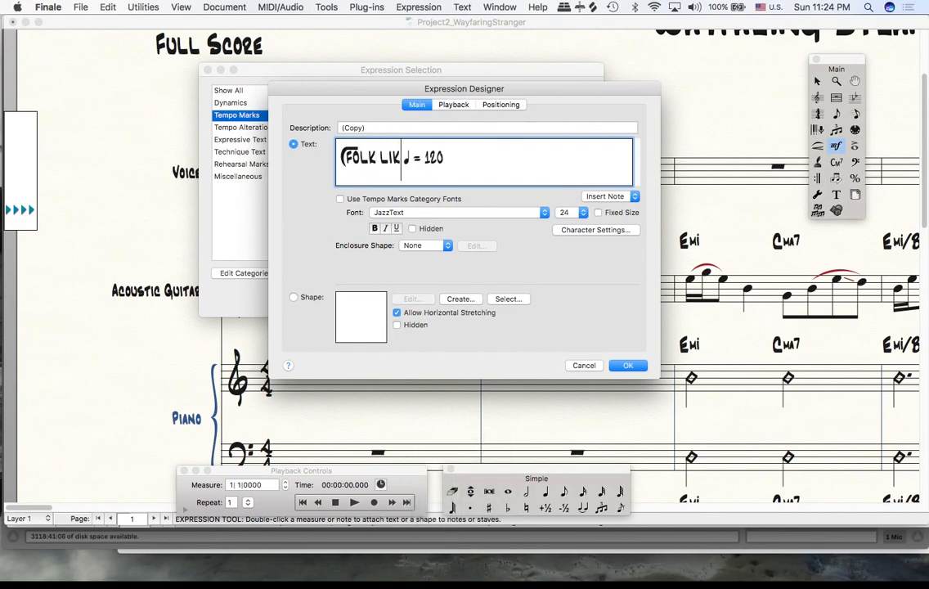
# - Insert JazzText overline characters between the letters so the line runs above the whole text from FOLK LIKE to 120
pyautogui.press('Left')
pyautogui.press('Left')
pyautogui.press('Left')
pyautogui.press('Left')
pyautogui.press('Left')
pyautogui.press('Left')
pyautogui.press('Left')
pyautogui.press('Left')
pyautogui.press('Left')
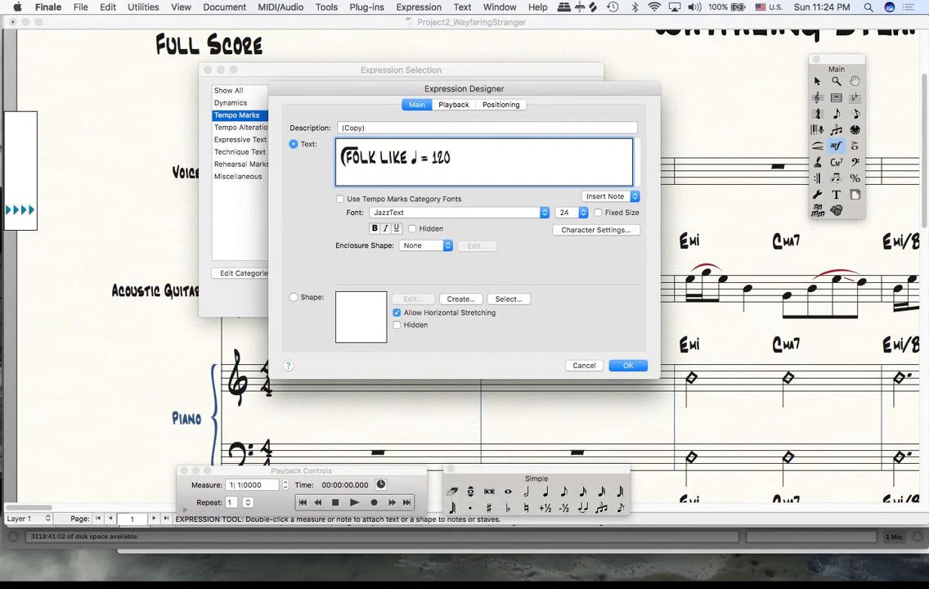
pyautogui.hotkey('alt', '.')
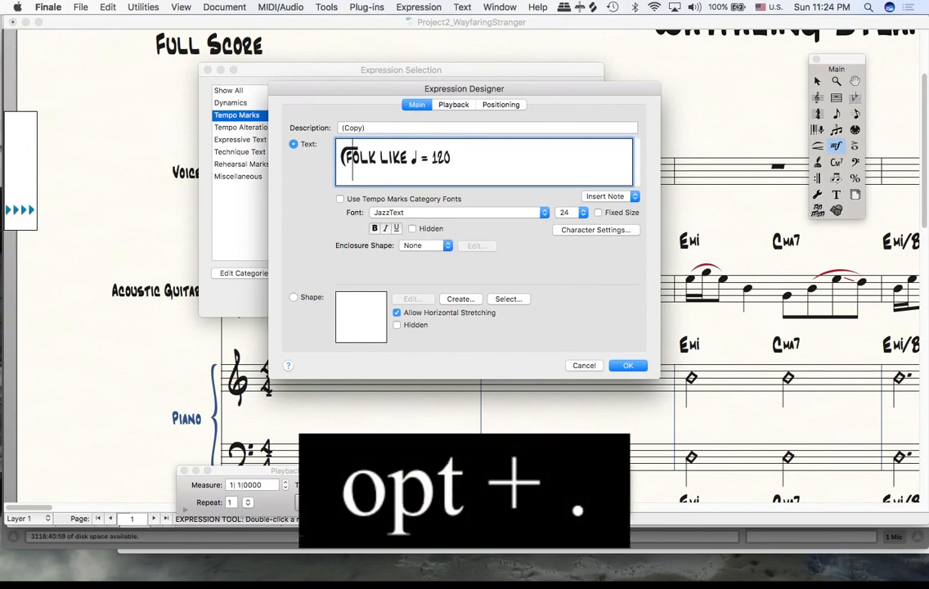
pyautogui.hotkey('alt', '.')
pyautogui.press('Right')
pyautogui.press('Right')
pyautogui.hotkey('alt', '.')
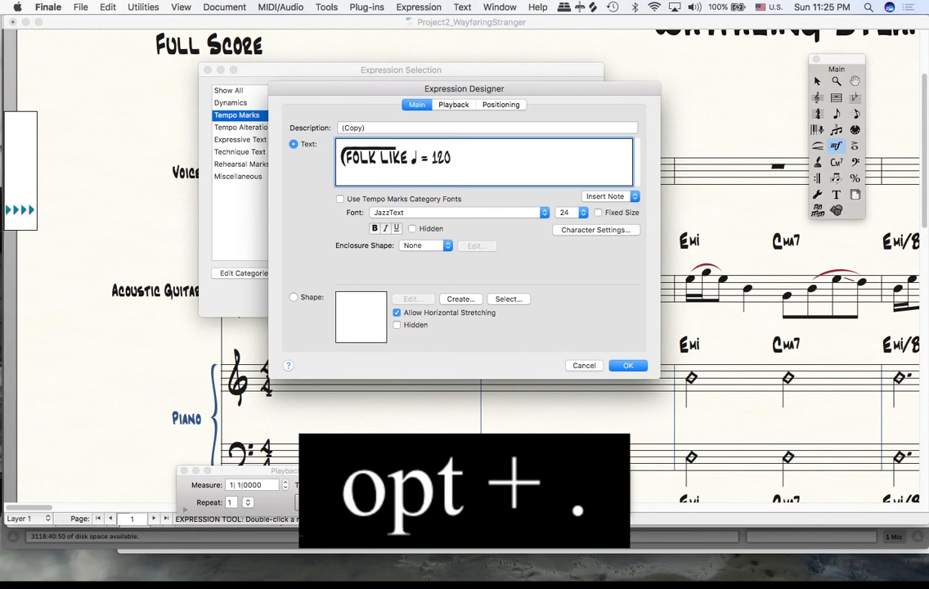
pyautogui.hotkey('alt', '.')
pyautogui.hotkey('alt', '.')
pyautogui.press('Right')
pyautogui.press('Right')
pyautogui.press('Right')
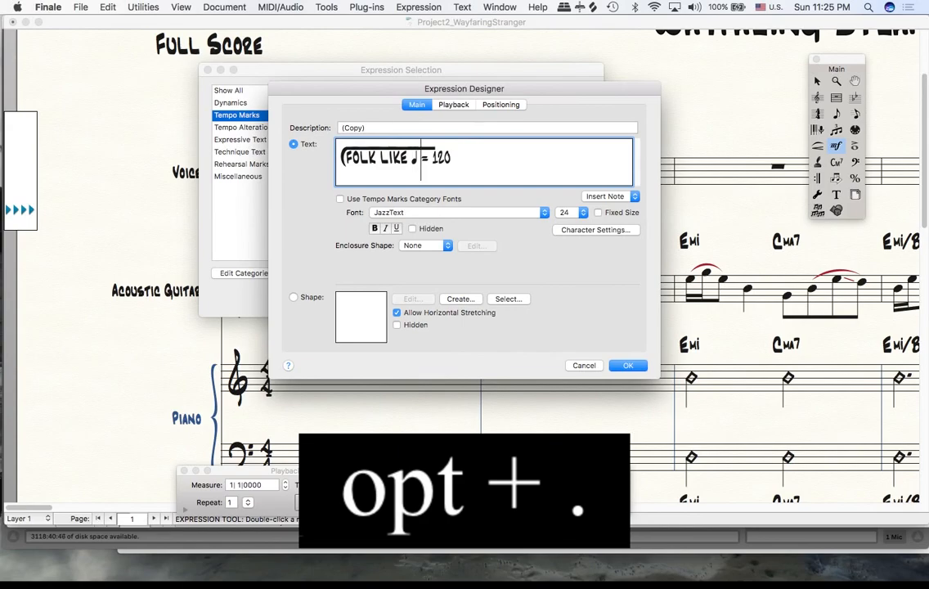
pyautogui.hotkey('alt', '.')
pyautogui.press('Right')
pyautogui.press('Right')
pyautogui.press('Right')
pyautogui.press('Right')
pyautogui.press('Right')
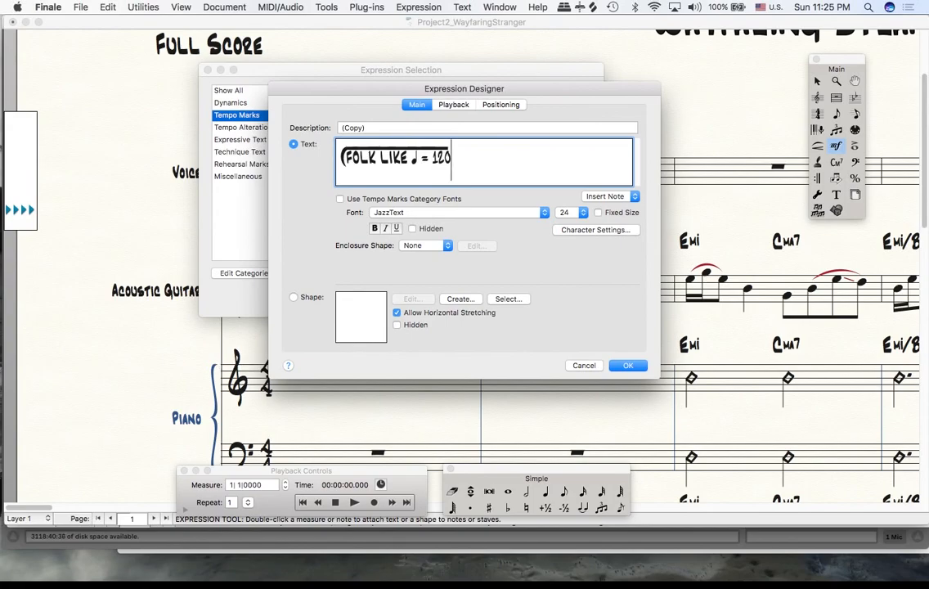
# - Close the enclosure with "]" after 120 and assign the finished tempo mark to the first Voice measure
pyautogui.press(']')
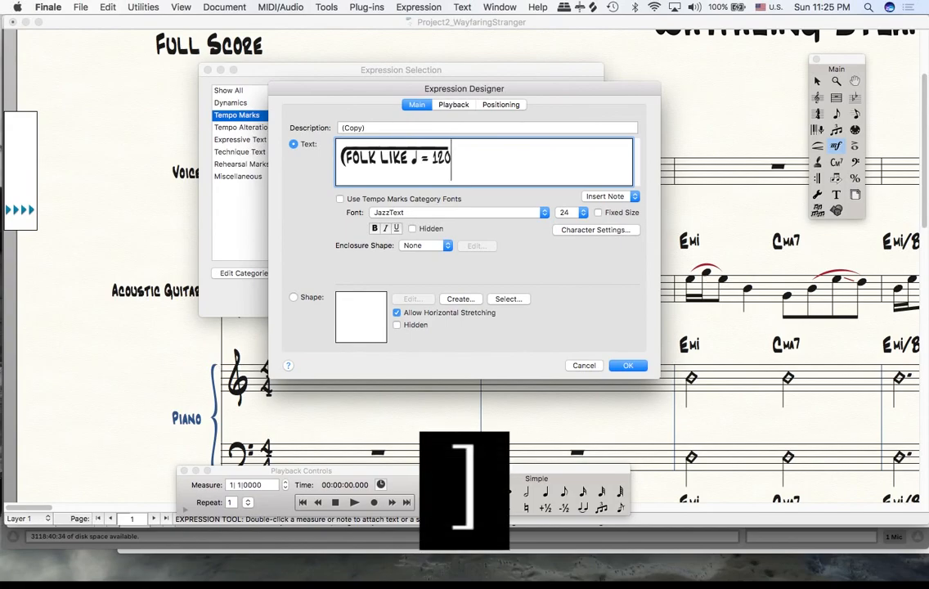
pyautogui.write(')')
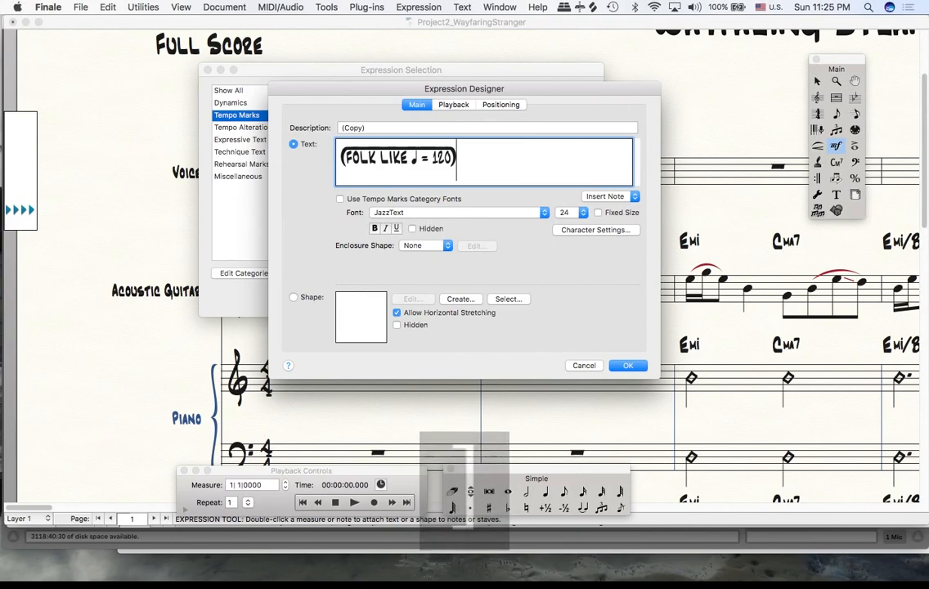
pyautogui.click(625, 366)
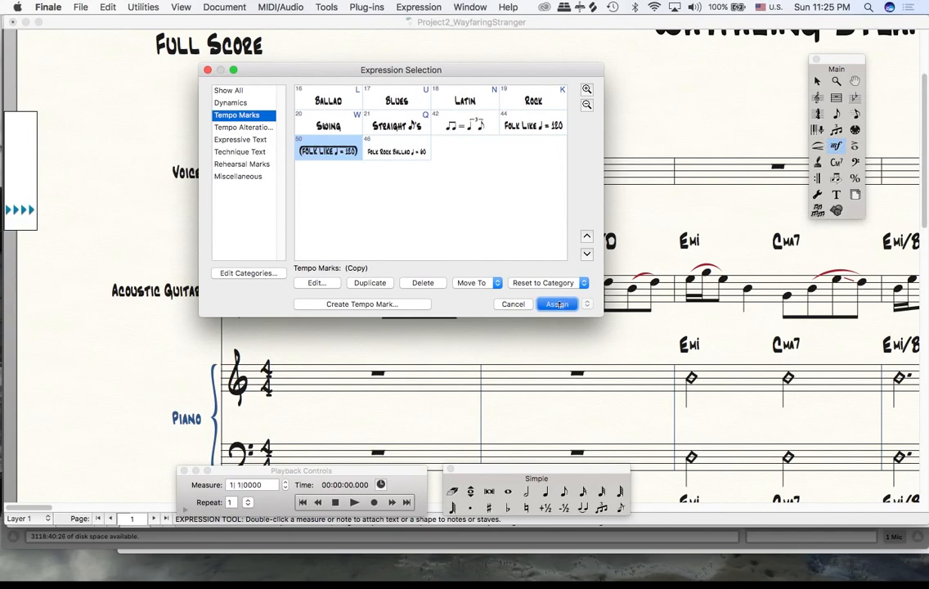
pyautogui.click(557, 304)
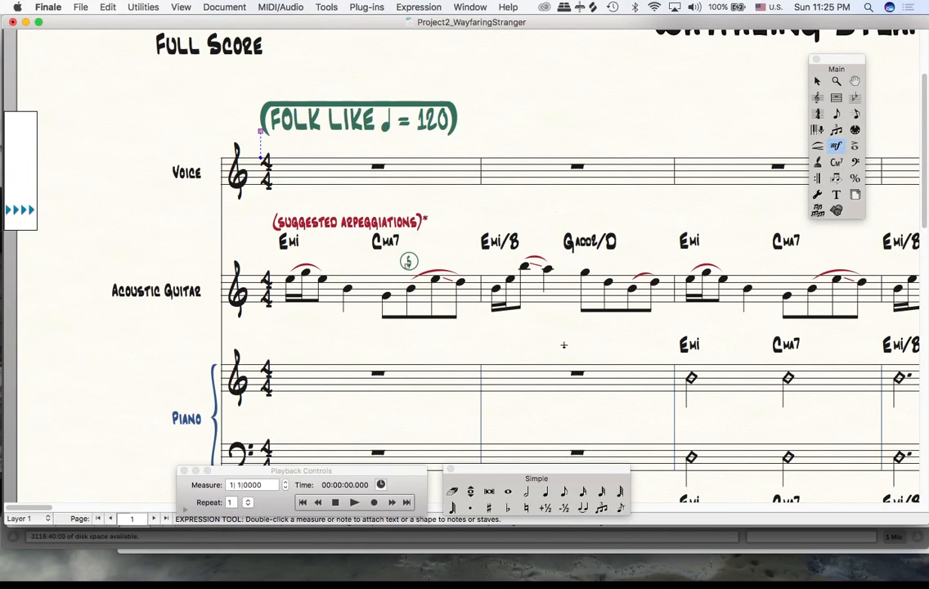
# - Move the Percussion staff on page 1 slightly down from the Bass Guitar staff and shift the string staves back up with the Staff tool
pyautogui.hscroll(10, 570, 346)
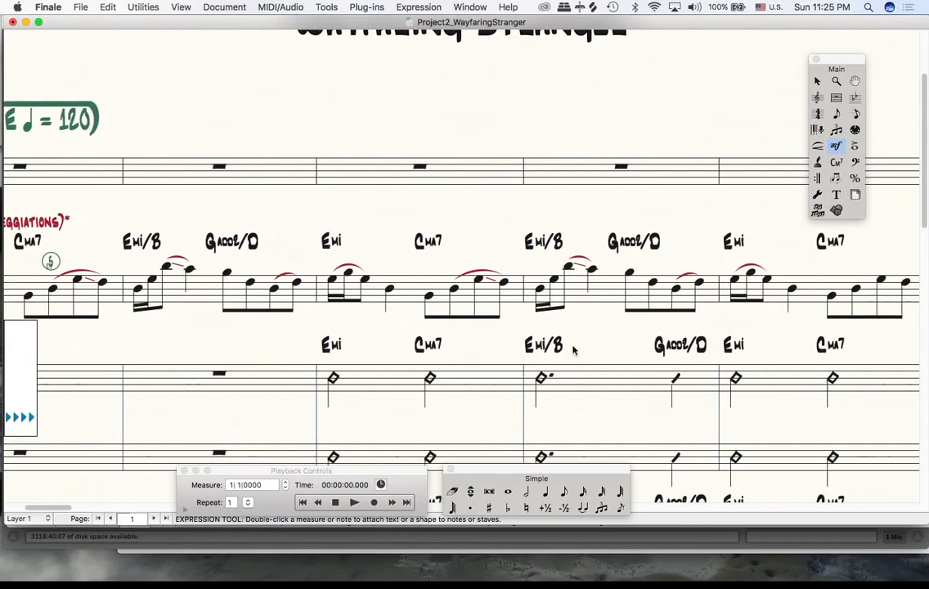
pyautogui.scroll(-10, 574, 346)
pyautogui.scroll(3, 576, 344)
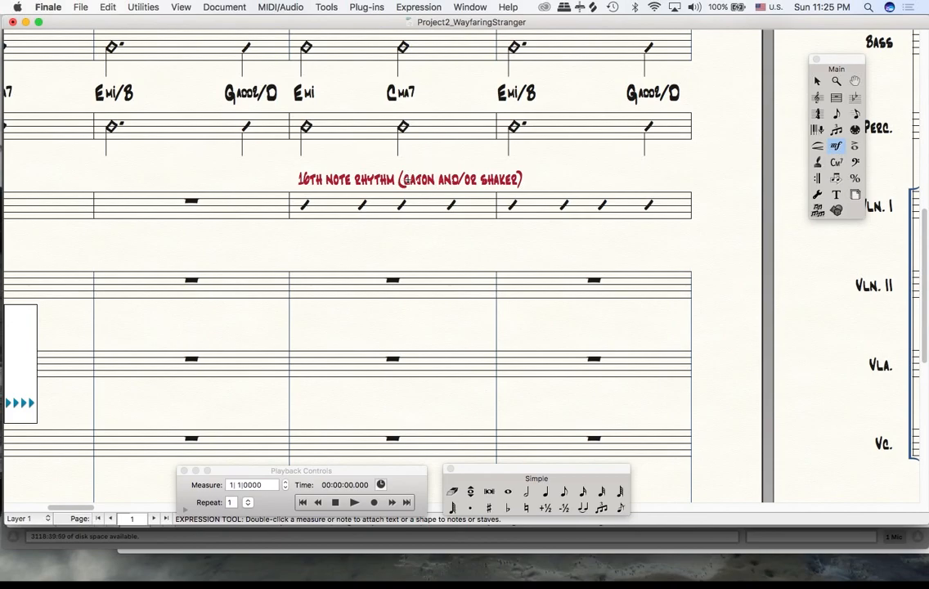
pyautogui.press('super+minus')
pyautogui.press('super+minus')
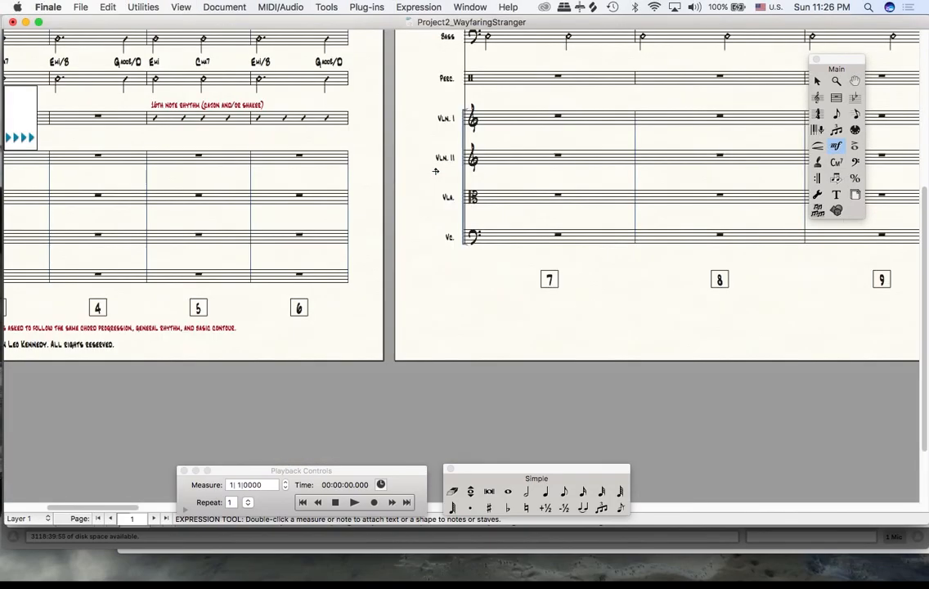
pyautogui.hscroll(-10, 435, 170)
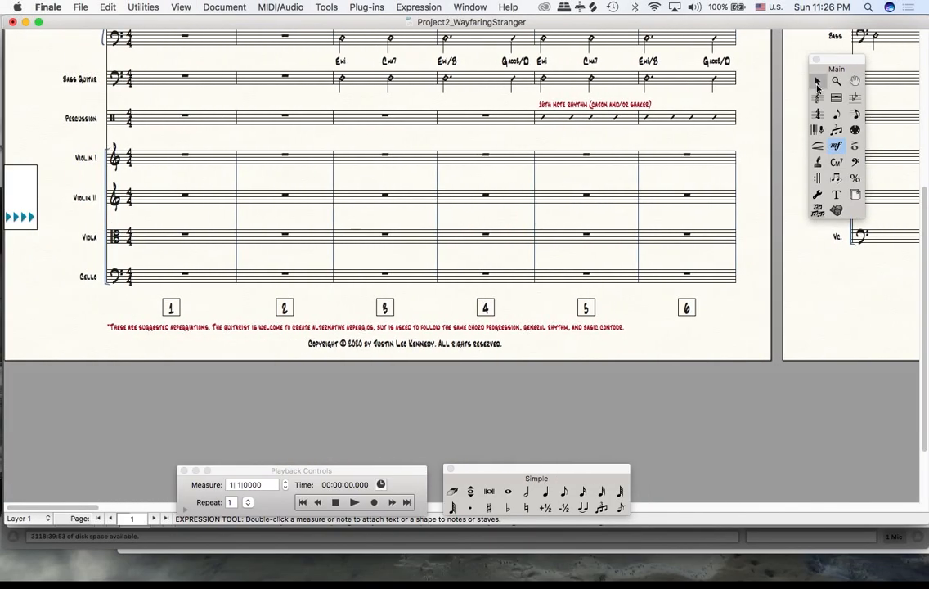
pyautogui.click(817, 97)
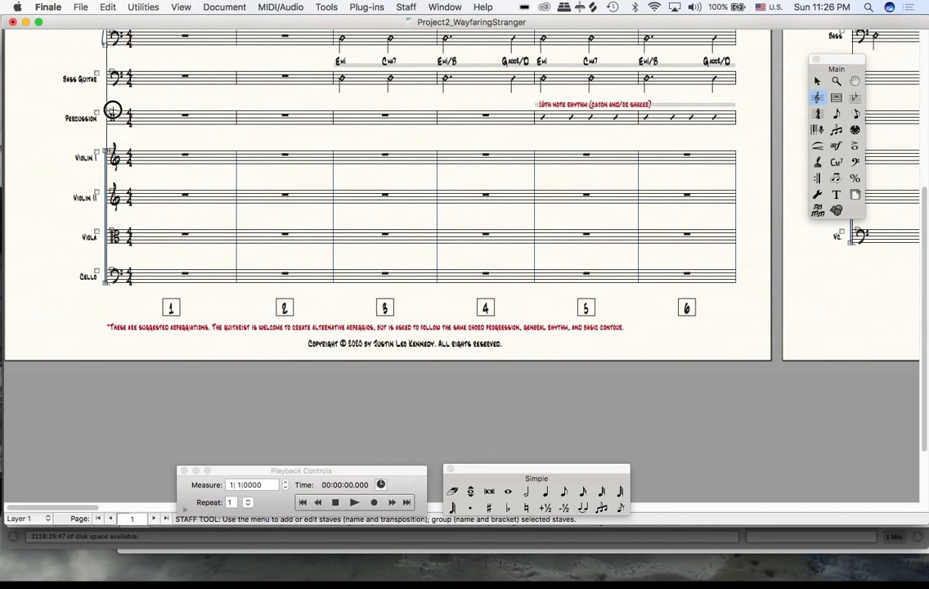
pyautogui.moveTo(112, 110); pyautogui.dragTo(112, 118)
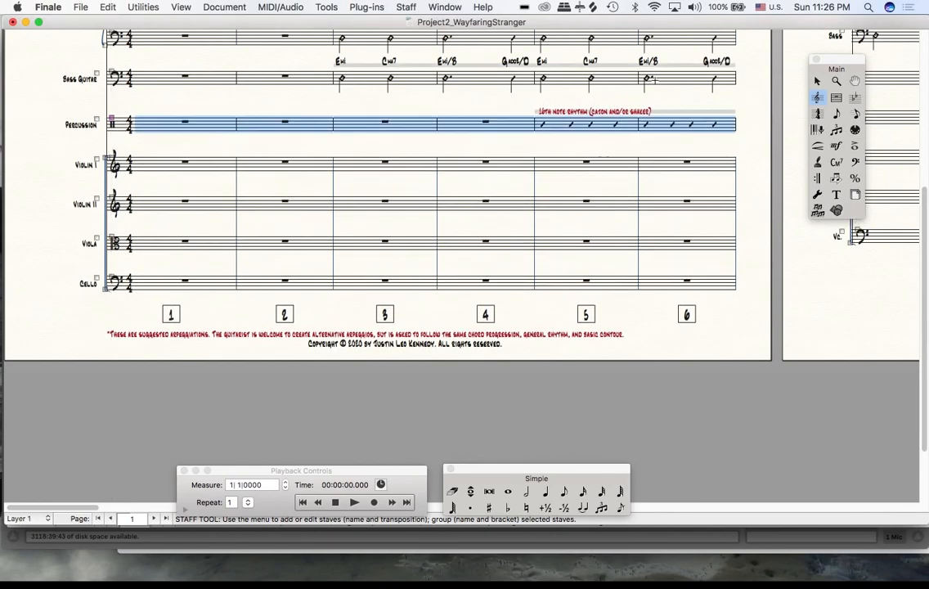
pyautogui.click(159, 93)
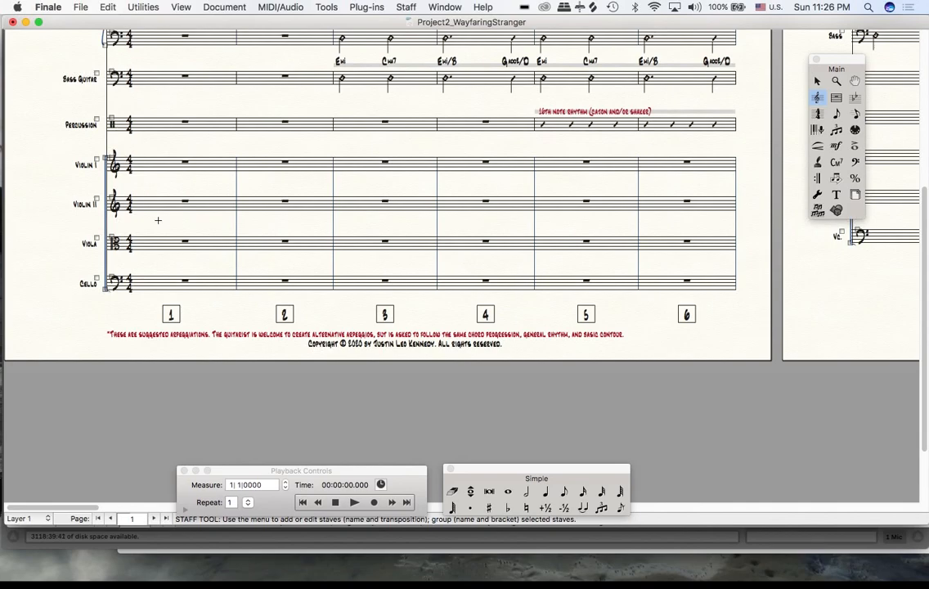
pyautogui.moveTo(97, 159); pyautogui.dragTo(112, 118)
pyautogui.click(597, 98)
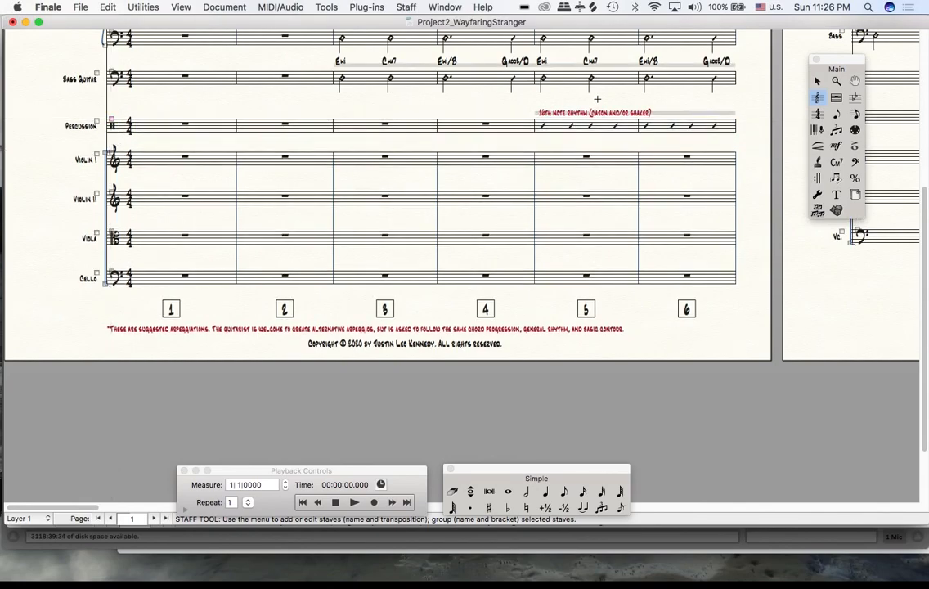
# - Remove "(cajon and/or shaker)" from the "16th note rhythm" text above the Percussion staff at measure 5
pyautogui.click(837, 194)
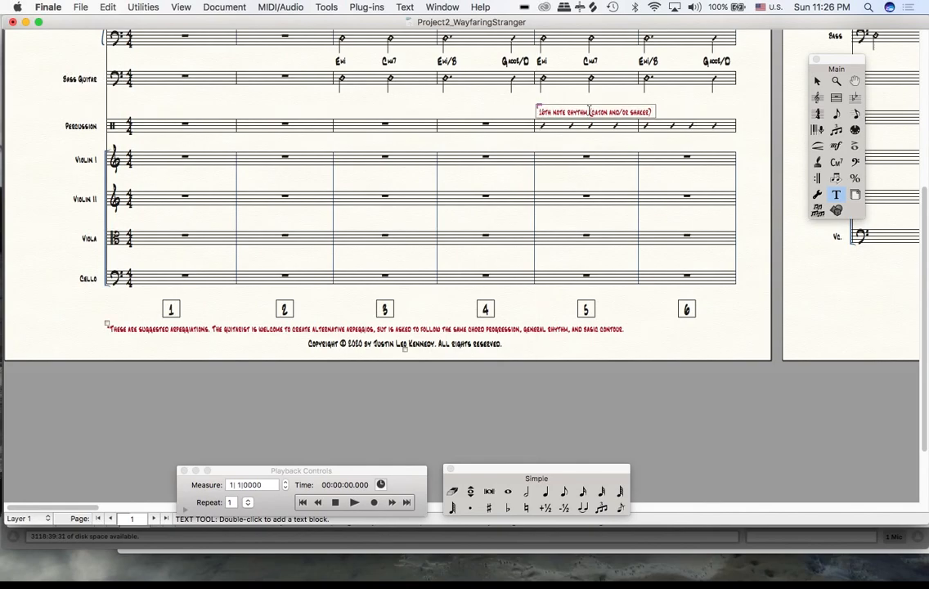
pyautogui.moveTo(589, 111); pyautogui.dragTo(701, 101)
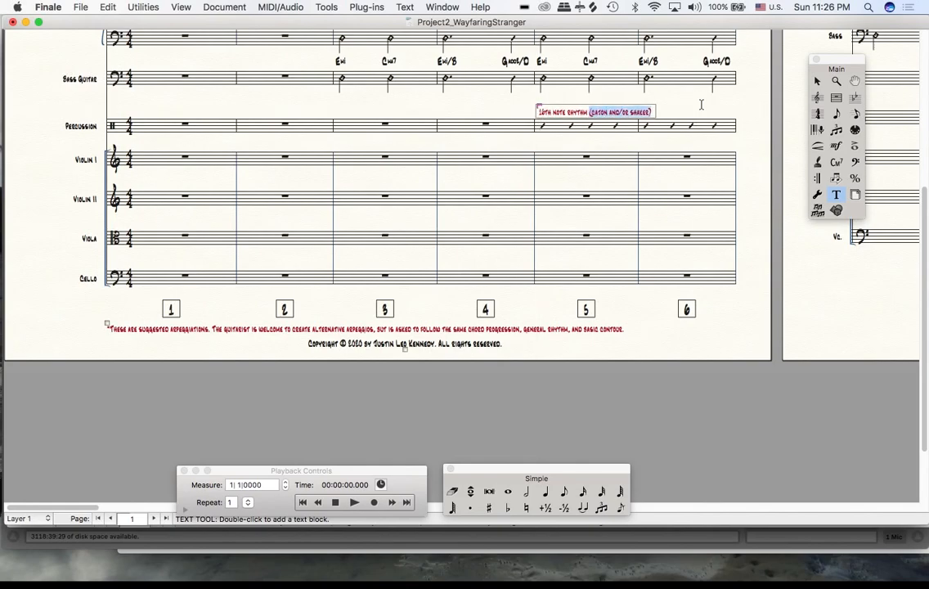
pyautogui.press('BackSpace')
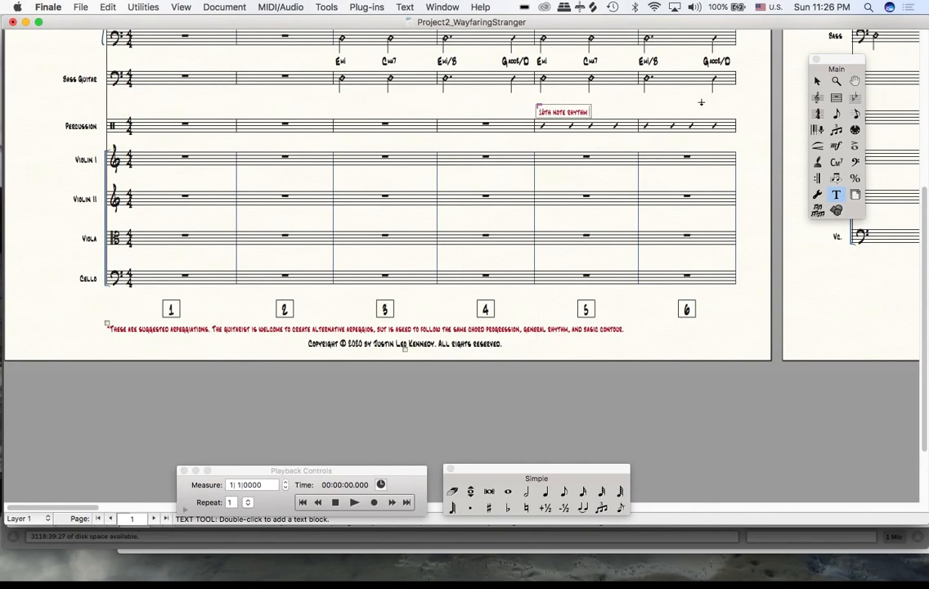
pyautogui.click(700, 102)
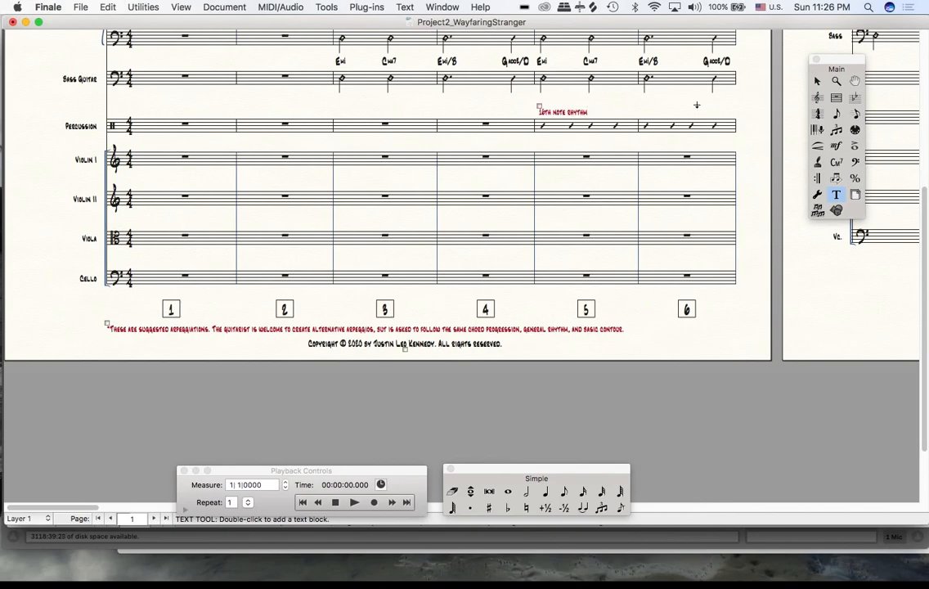
# - Create a Technique Text expression reading "cajon or shaker" for the Percussion staff at measure 5
pyautogui.click(842, 150)
pyautogui.doubleClick(482, 90)
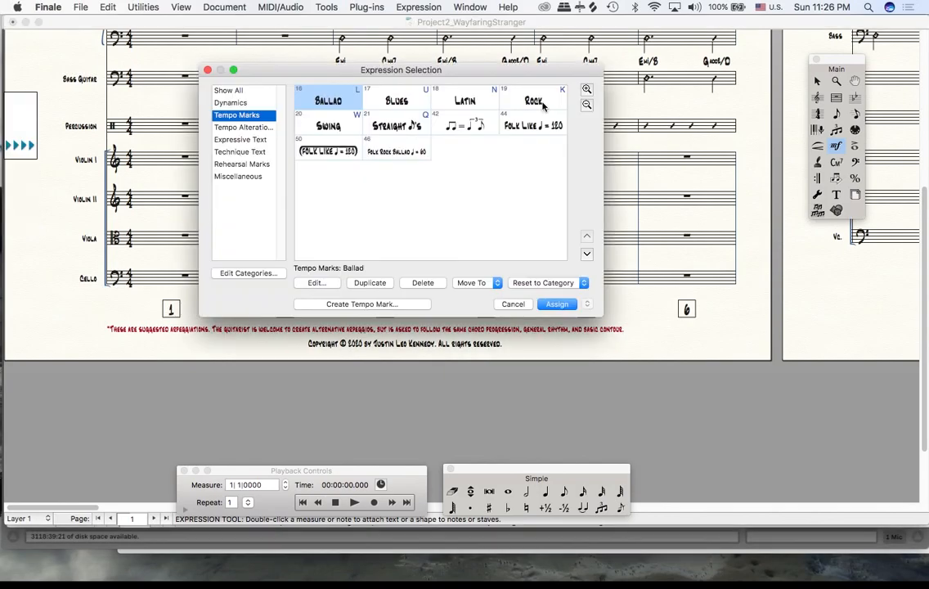
pyautogui.click(258, 154)
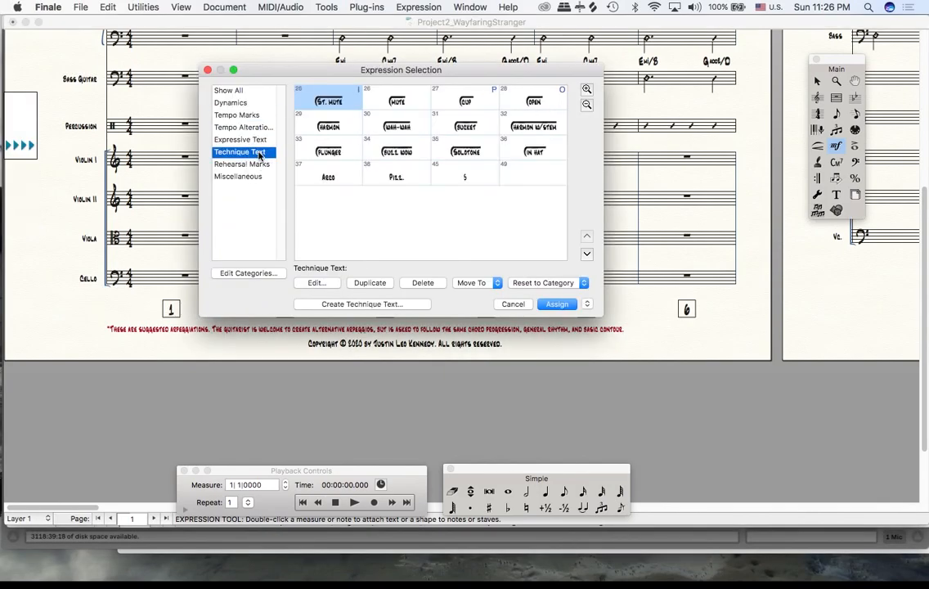
pyautogui.click(360, 304)
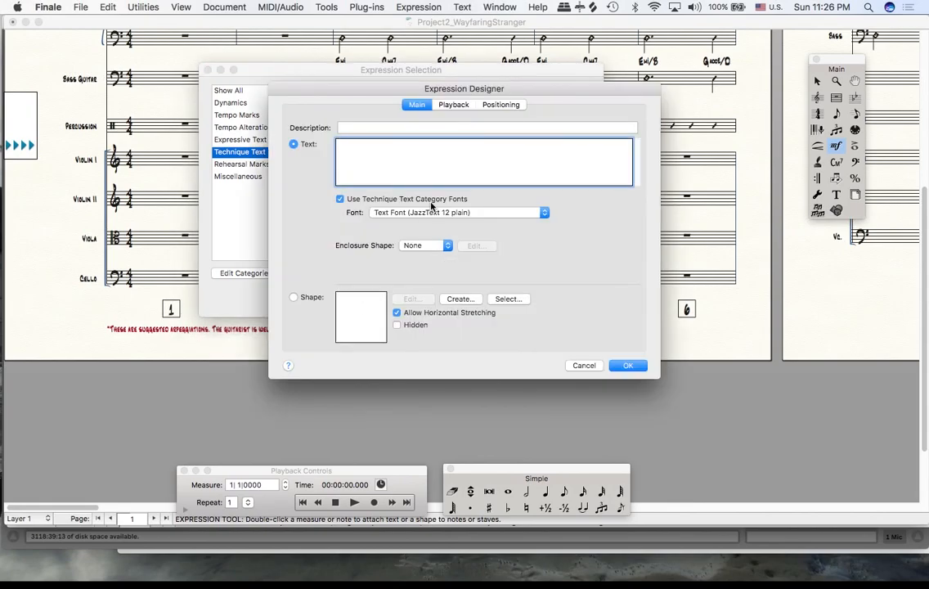
pyautogui.write('Ca')
pyautogui.press('BackSpace')
pyautogui.press('BackSpace')
pyautogui.write('cas')
pyautogui.hotkey('alt', 'e')
pyautogui.write('o')
pyautogui.press('BackSpace')
pyautogui.write('on or shaker')
# - Surround "cajon or shaker" with the handwritten JazzText enclosure, including opening and closing brackets and the line above the letters
pyautogui.click(341, 145)
pyautogui.write('(CAJON OR SHAKER')
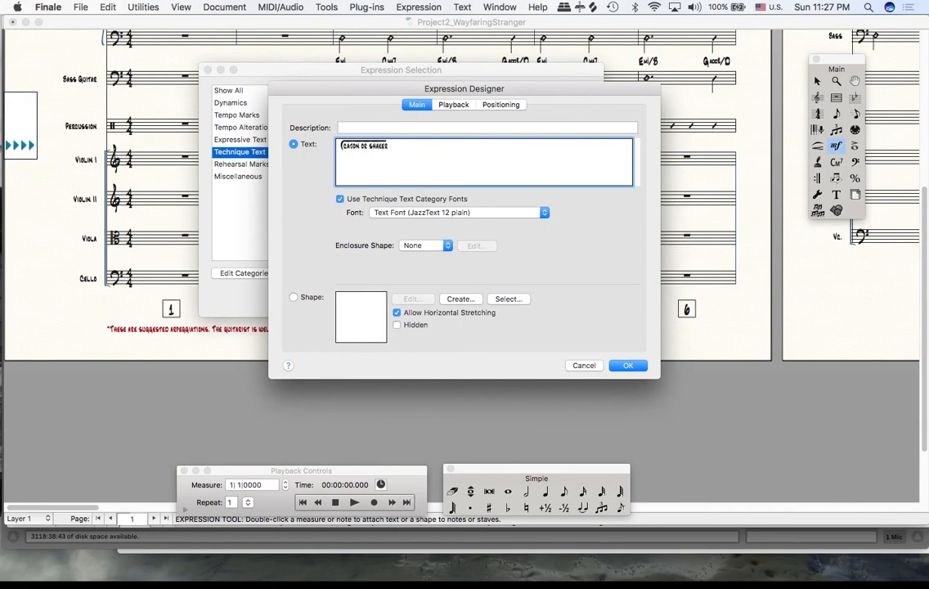
pyautogui.write(')')
# - Turn off the Technique Text category fonts and set the enclosed "cajon or shaker" text to 16 points
pyautogui.click(368, 200)
pyautogui.click(341, 201)
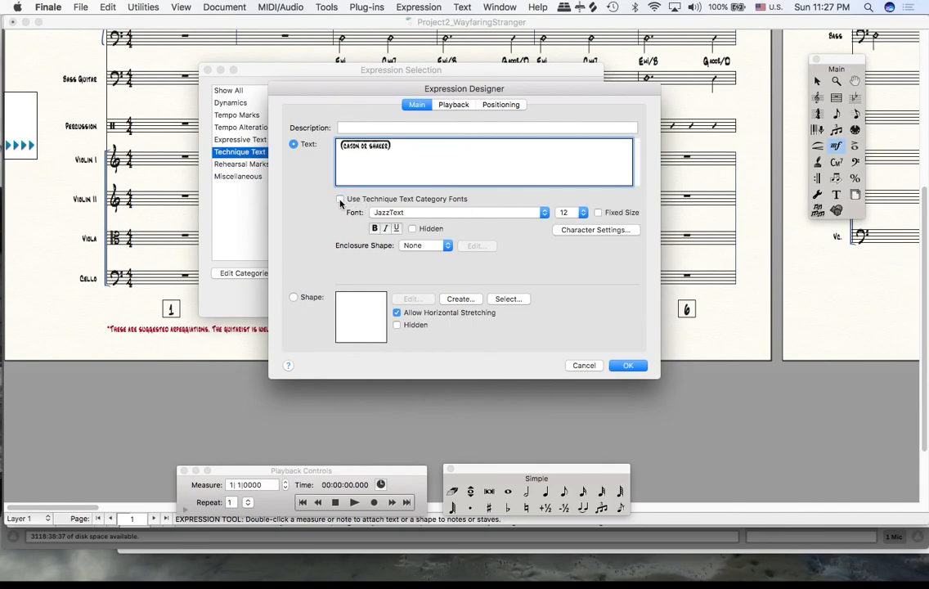
pyautogui.click(572, 213)
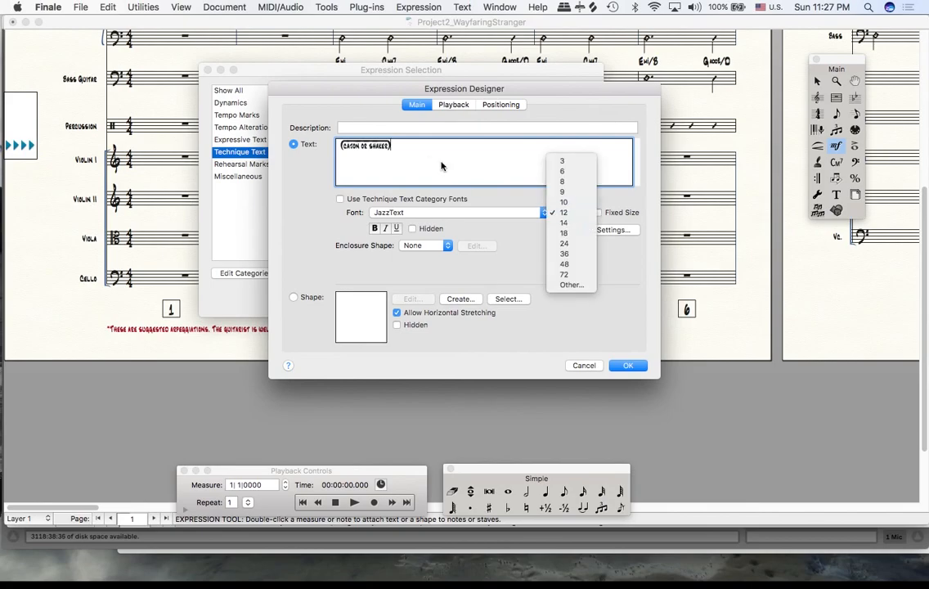
pyautogui.click(572, 213)
pyautogui.click(299, 143)
pyautogui.click(572, 212)
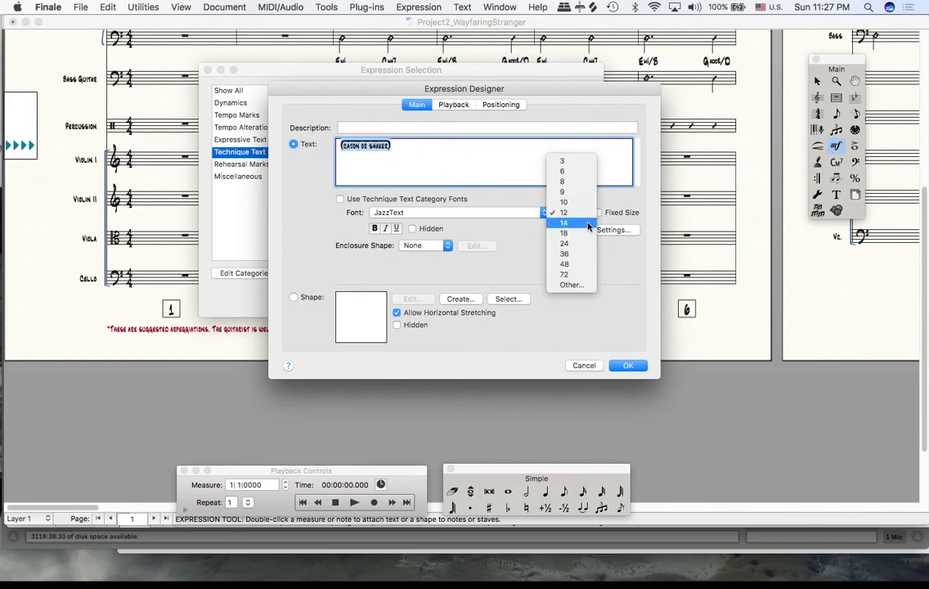
pyautogui.click(586, 225)
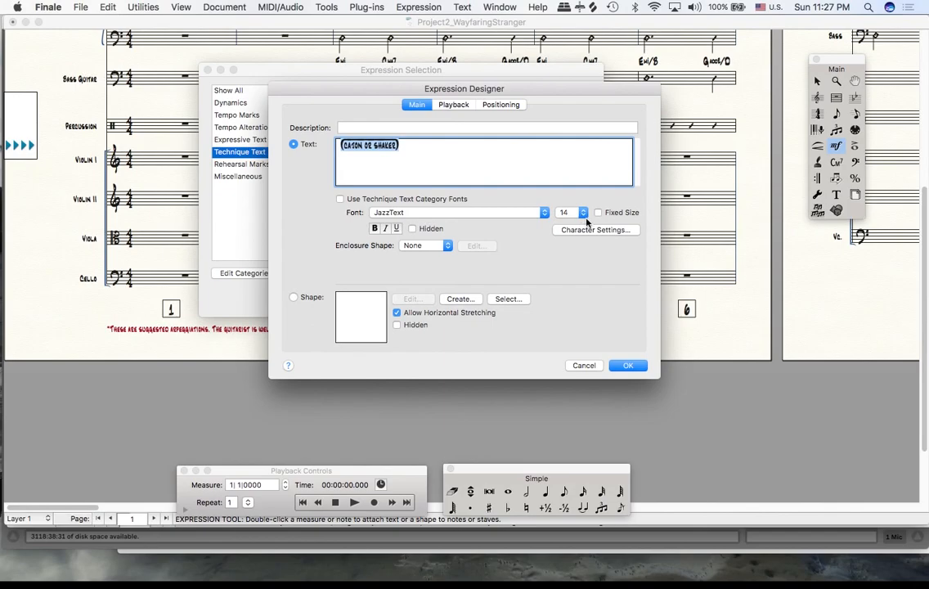
pyautogui.click(579, 213)
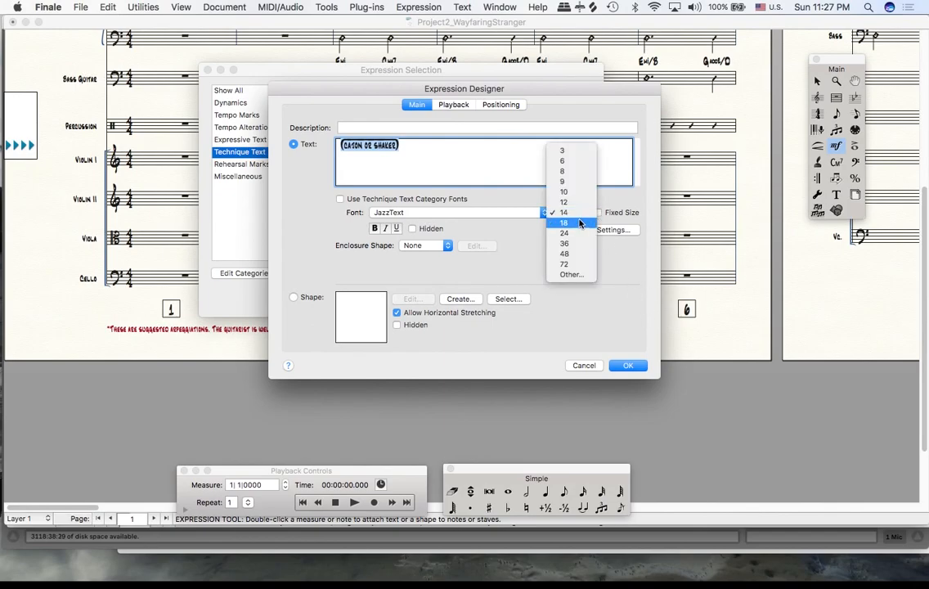
pyautogui.click(579, 222)
pyautogui.click(576, 212)
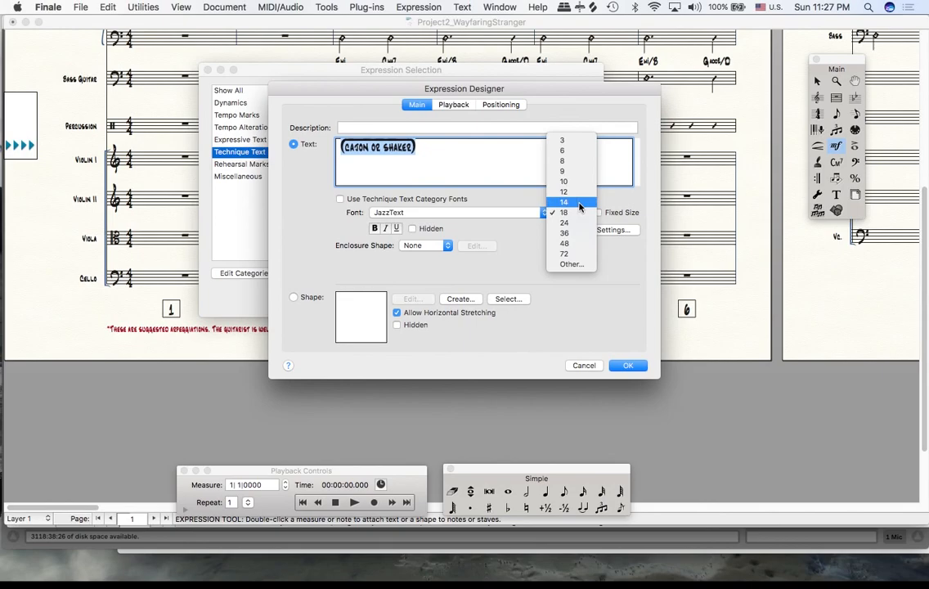
pyautogui.click(586, 264)
pyautogui.write('16')
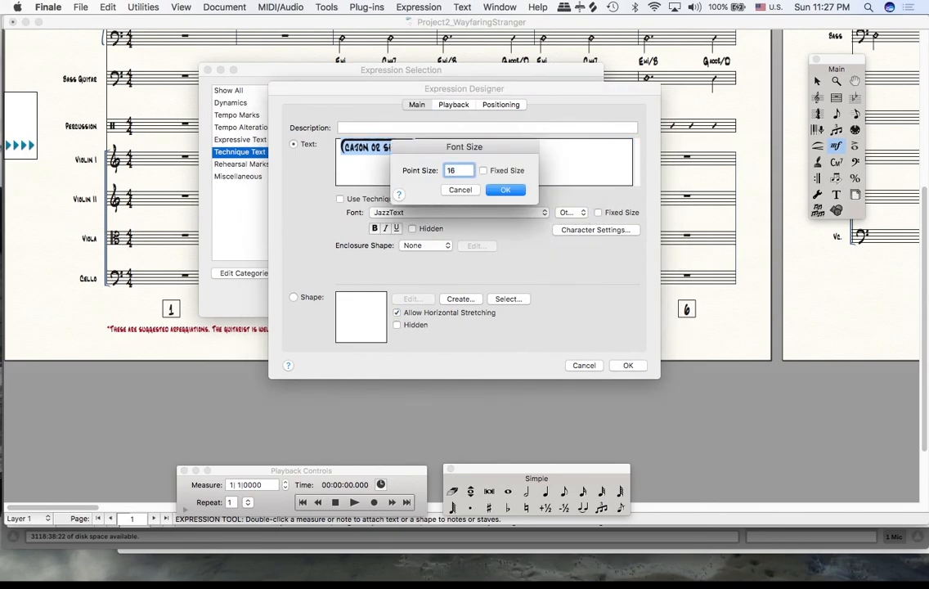
pyautogui.click(506, 189)
# - Assign the "cajon or shaker" expression to Percussion measure 5 and position it directly above "16th note rhythm"
pyautogui.click(628, 365)
pyautogui.click(555, 306)
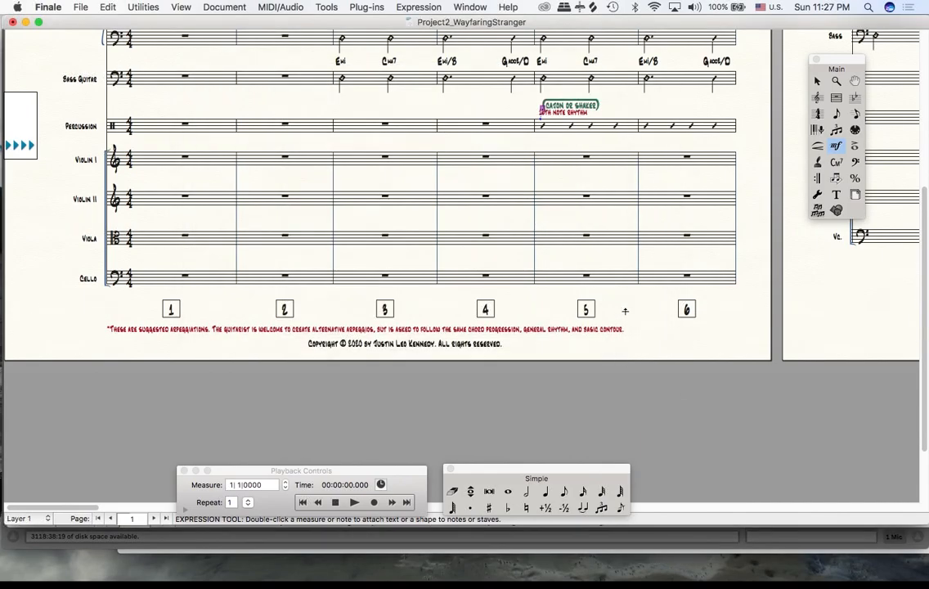
pyautogui.moveTo(540, 112); pyautogui.dragTo(530, 113)
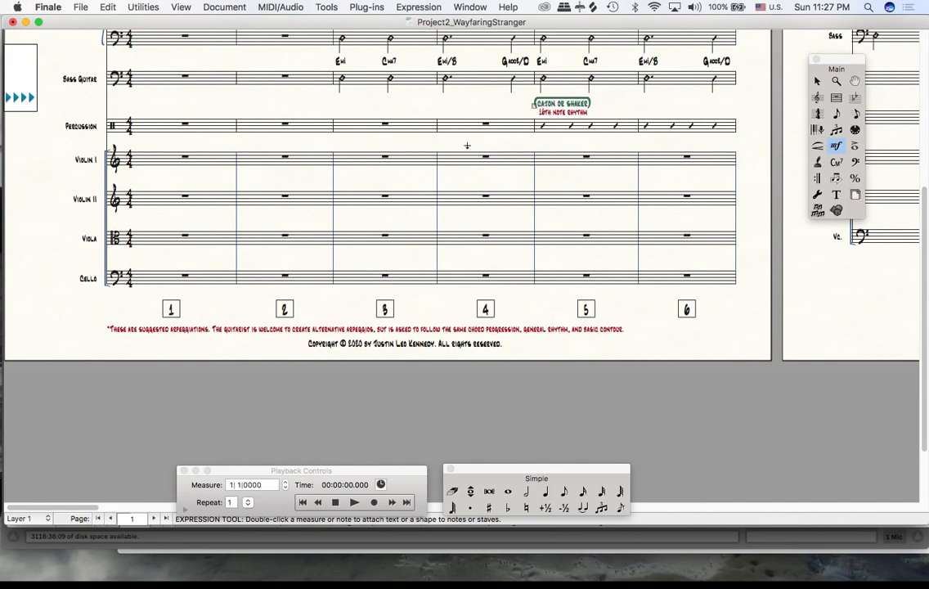
pyautogui.moveTo(538, 110); pyautogui.dragTo(536, 109)
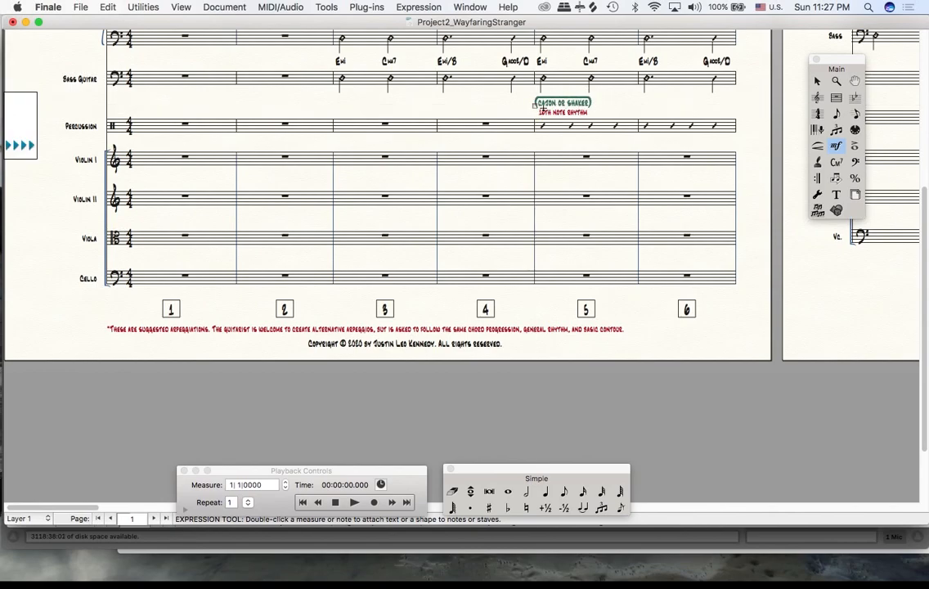
# - Delete the two-line solo section instruction text beneath the Folk Rock Ballad tempo mark on page 6
pyautogui.scroll(6, 498, 136)
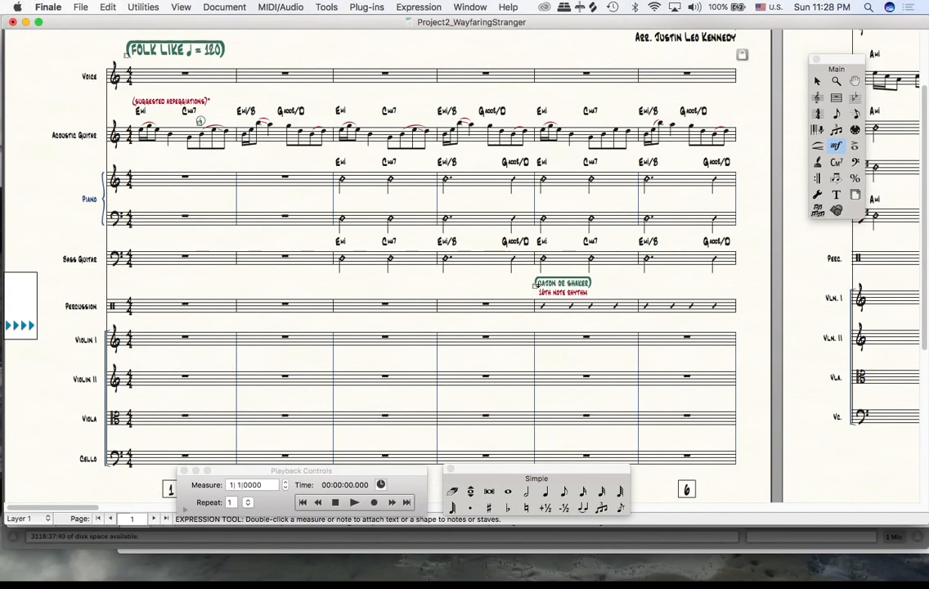
pyautogui.click(154, 518)
pyautogui.click(154, 520)
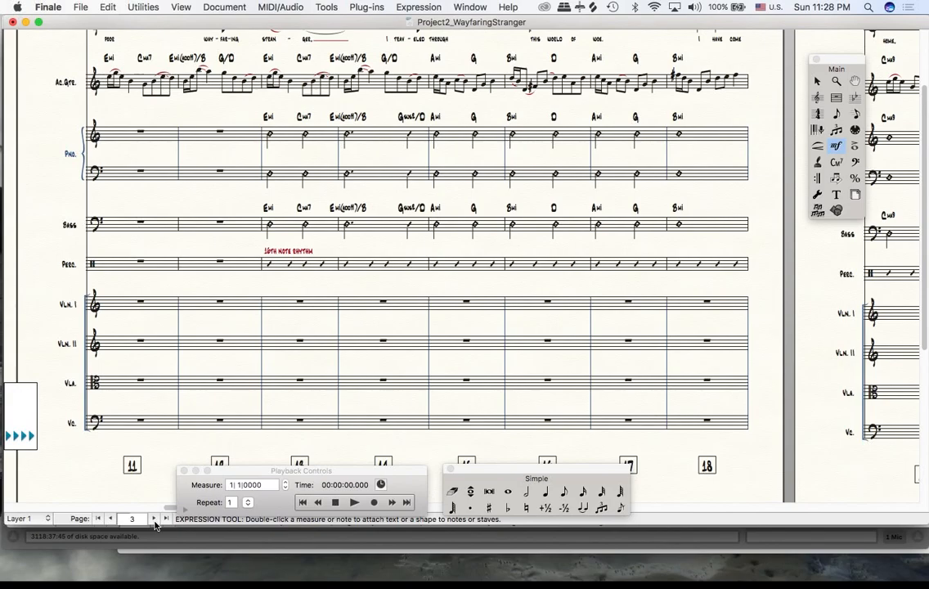
pyautogui.click(153, 518)
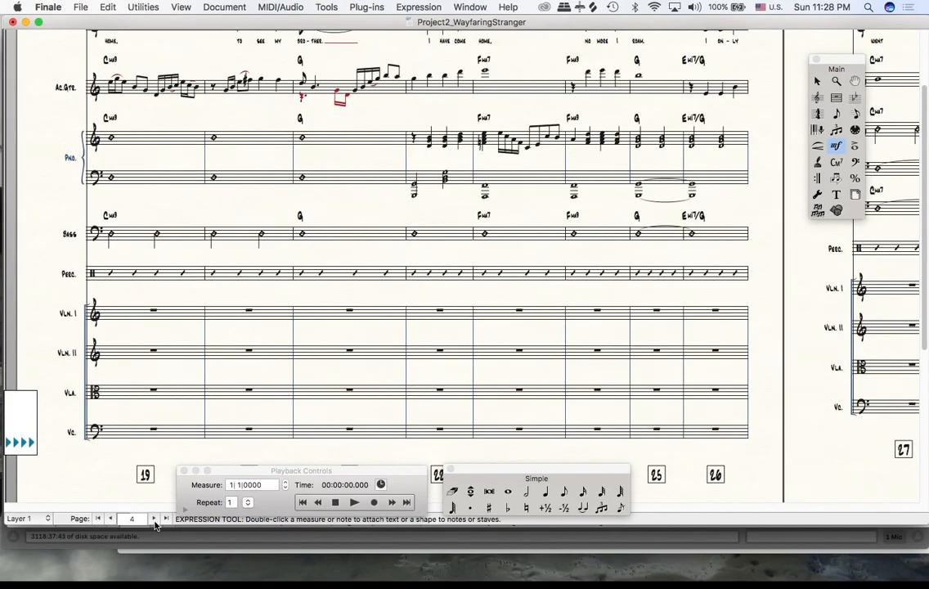
pyautogui.click(154, 518)
pyautogui.click(153, 518)
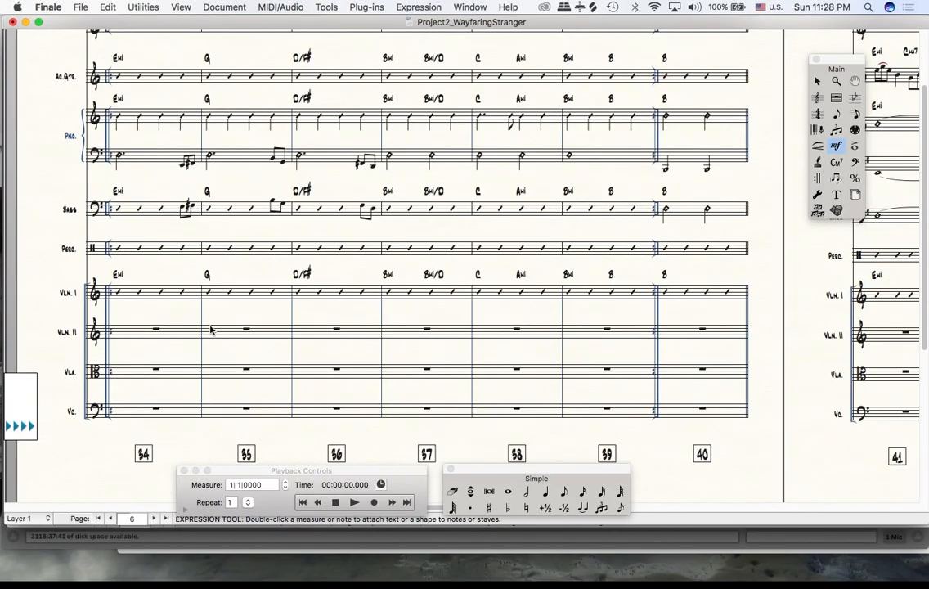
pyautogui.scroll(5, 208, 328)
pyautogui.scroll(-2, 209, 330)
pyautogui.scroll(2, 210, 331)
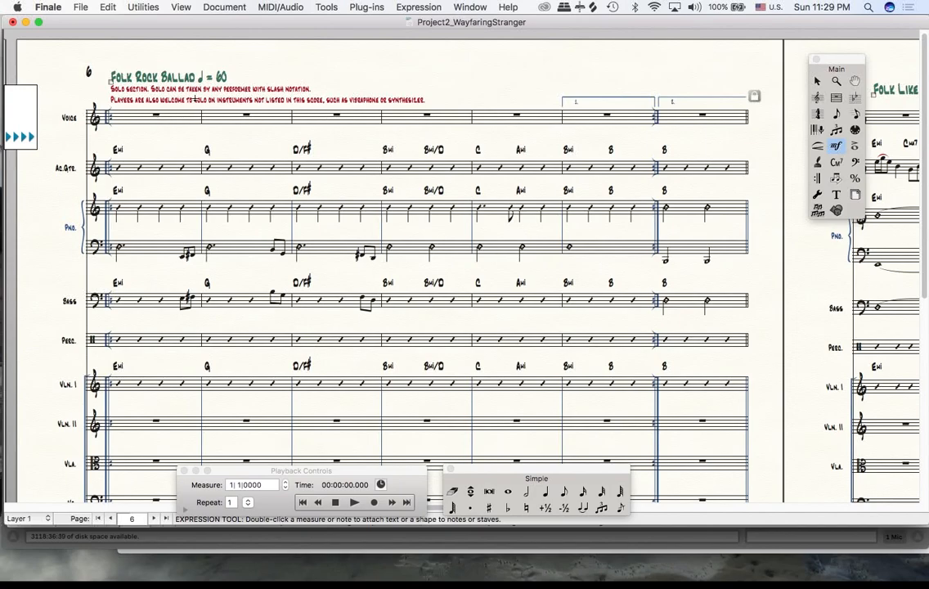
pyautogui.click(819, 85)
pyautogui.click(282, 102)
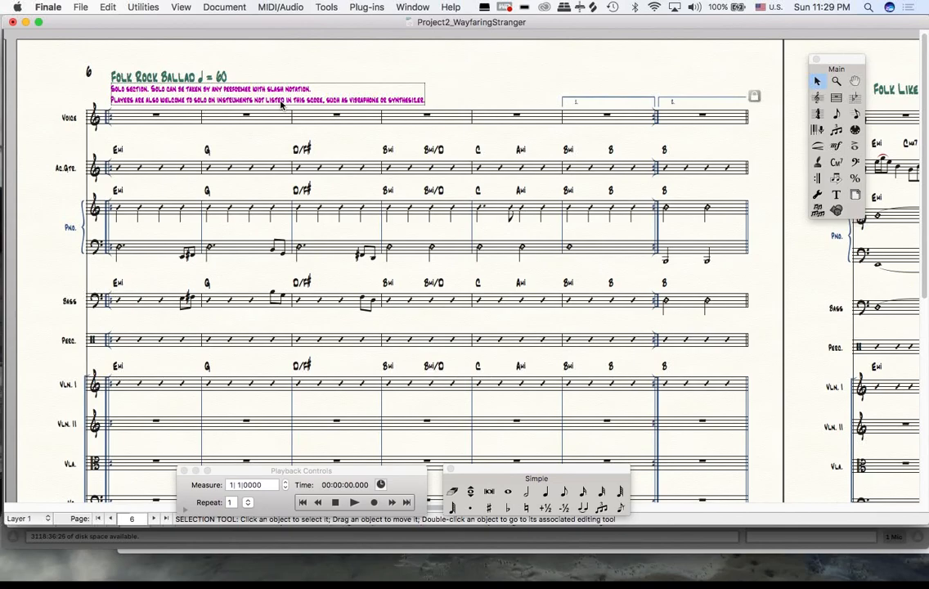
pyautogui.press('BackSpace')
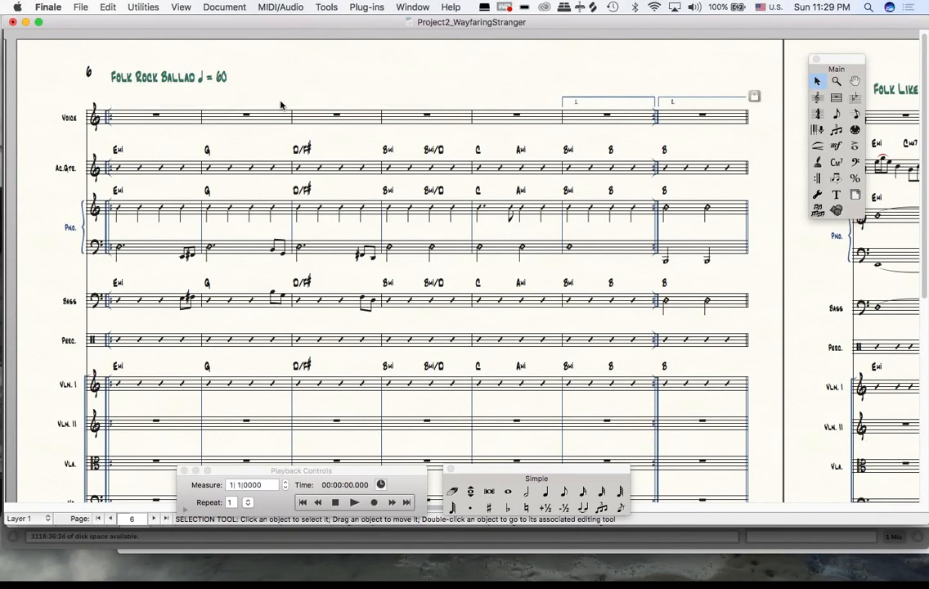
# - Start a new Technique Text expression at the first Voice measure on page 6, without category fonts, in JazzText 20 points
pyautogui.click(835, 145)
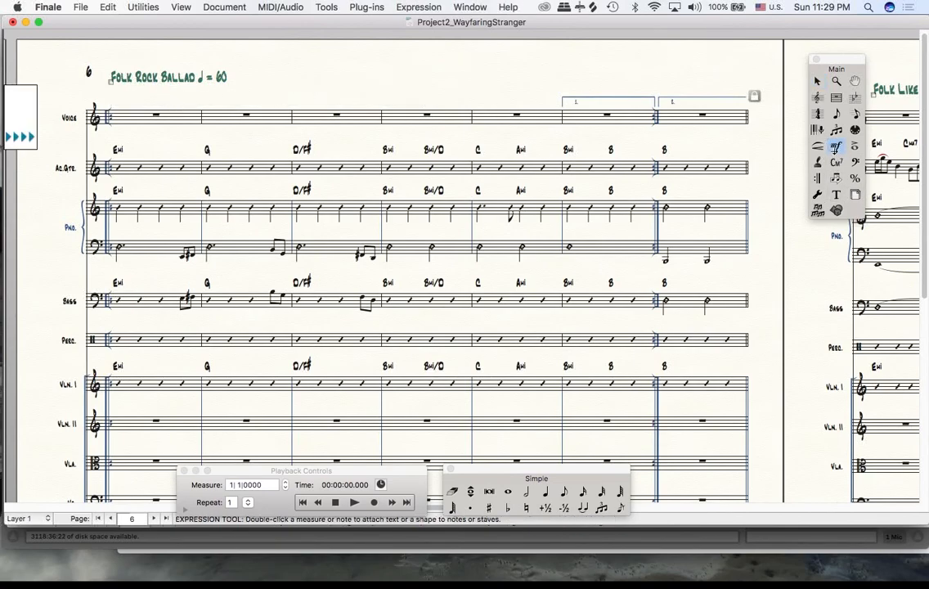
pyautogui.doubleClick(104, 87)
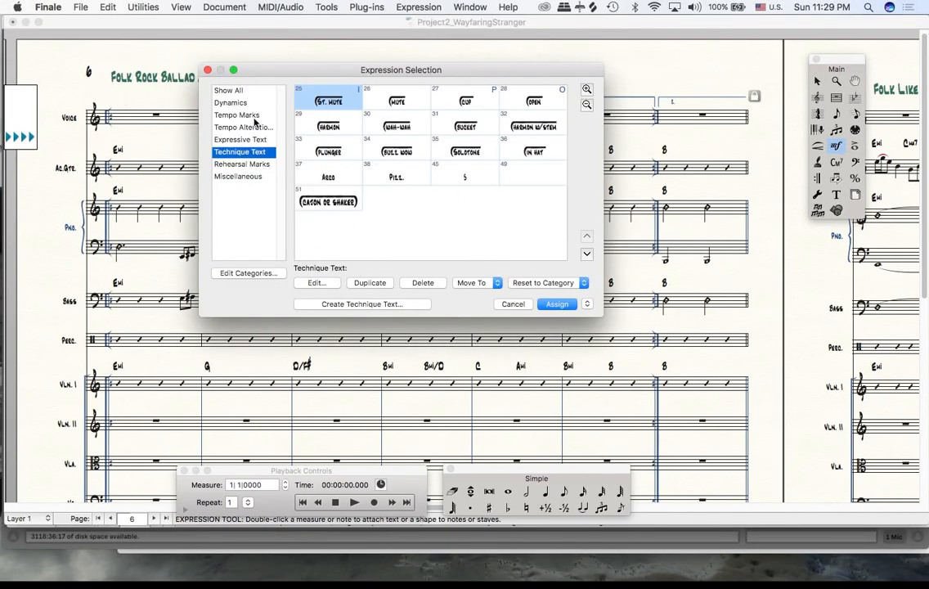
pyautogui.click(382, 304)
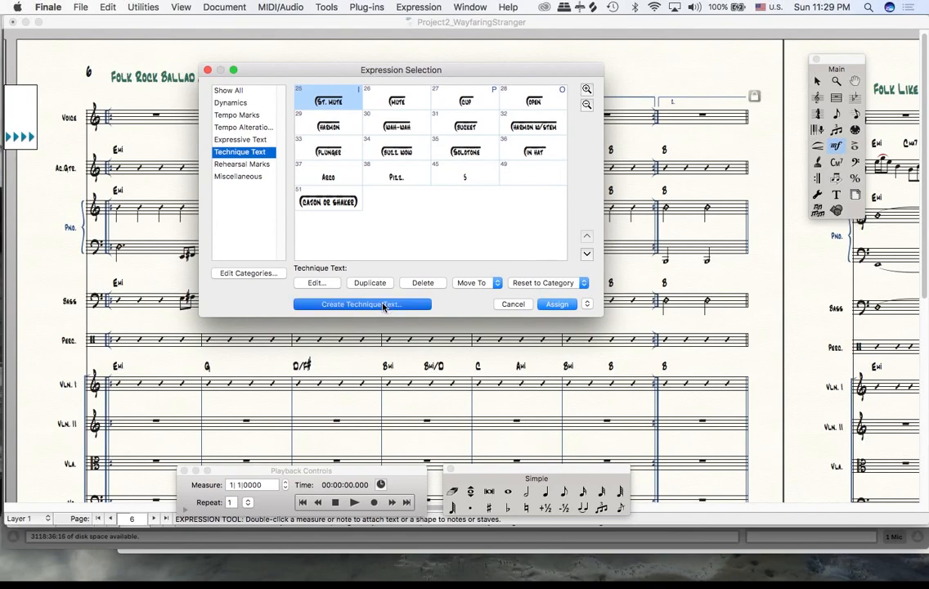
pyautogui.hotkey('shift', 'Tab')
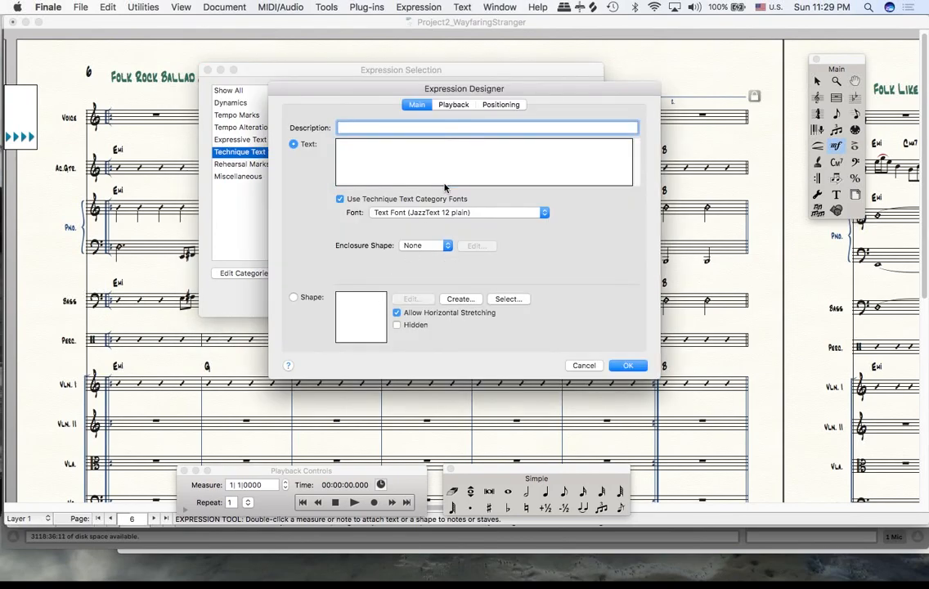
pyautogui.click(357, 171)
pyautogui.click(340, 198)
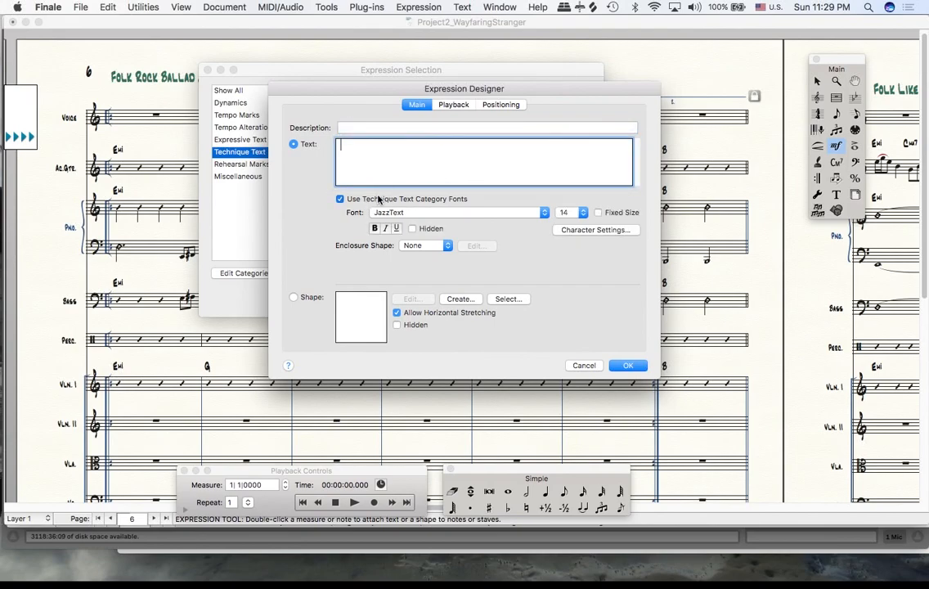
pyautogui.click(571, 213)
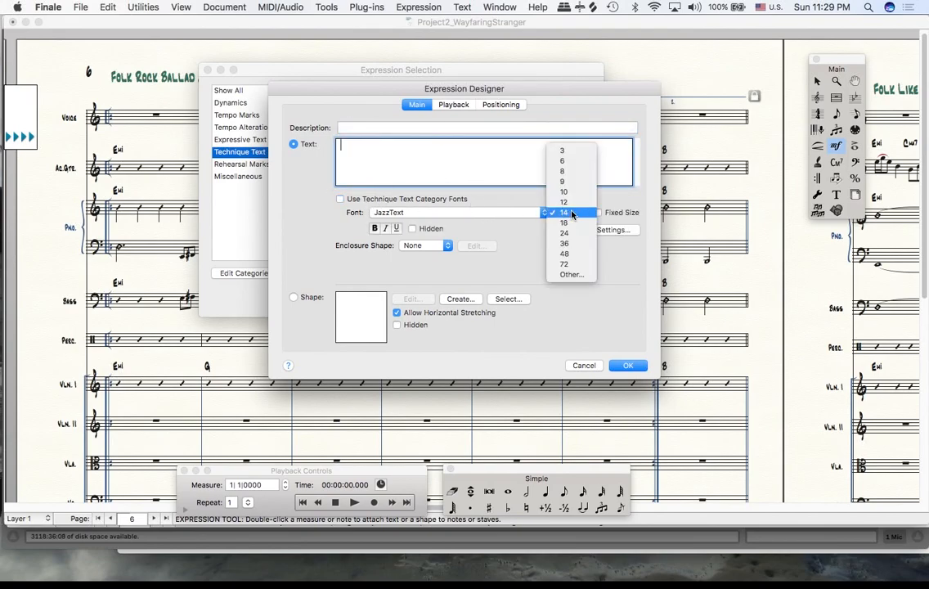
pyautogui.click(572, 273)
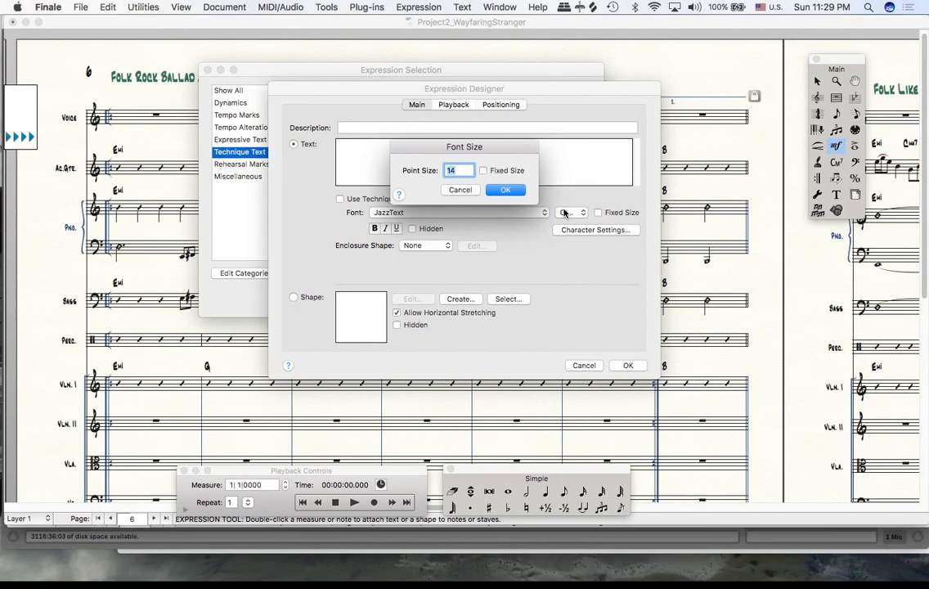
pyautogui.write('20')
pyautogui.click(515, 193)
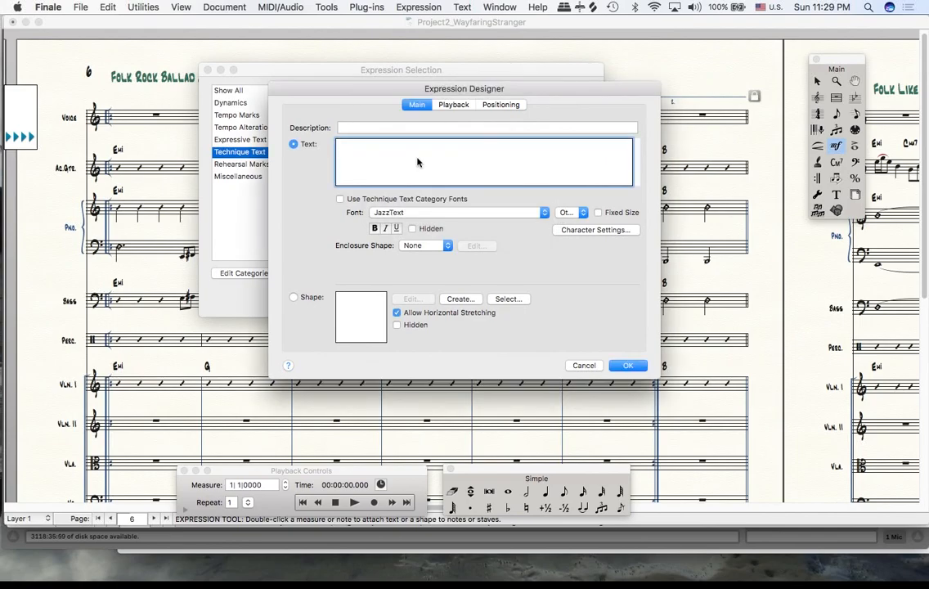
# - Enter SOLO SECTION in capitals as the text of the new expression
pyautogui.write('SOLO SECTION')
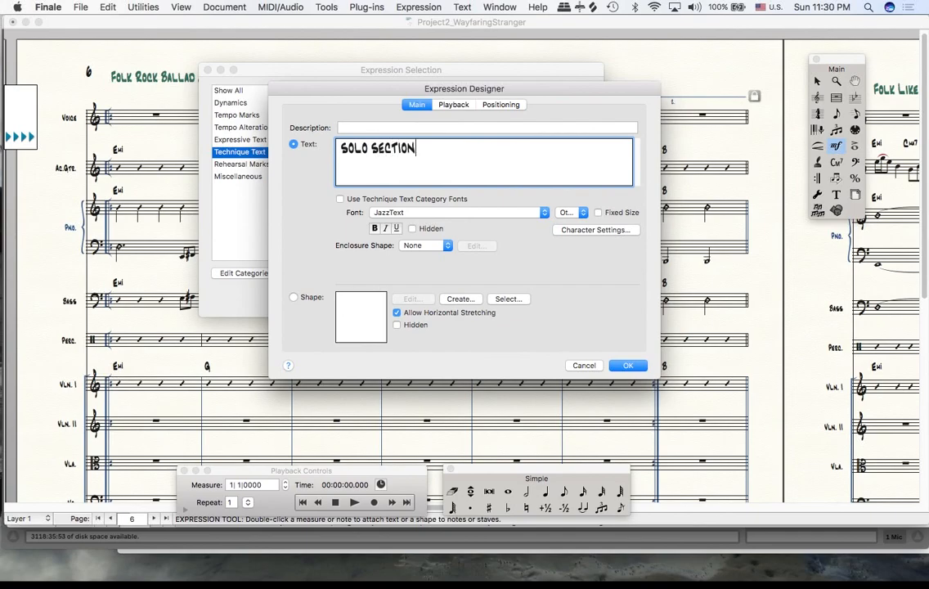
# - Surround SOLO SECTION with the handwritten JazzText enclosure and line above, and assign the expression to the first Voice measure on page 6
pyautogui.click(341, 148)
pyautogui.write('(')
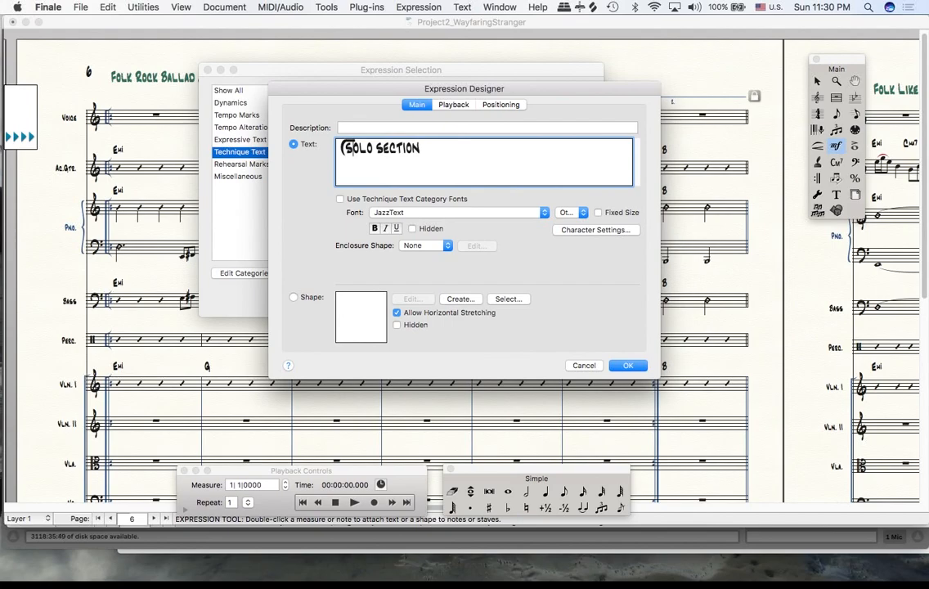
pyautogui.click(373, 148)
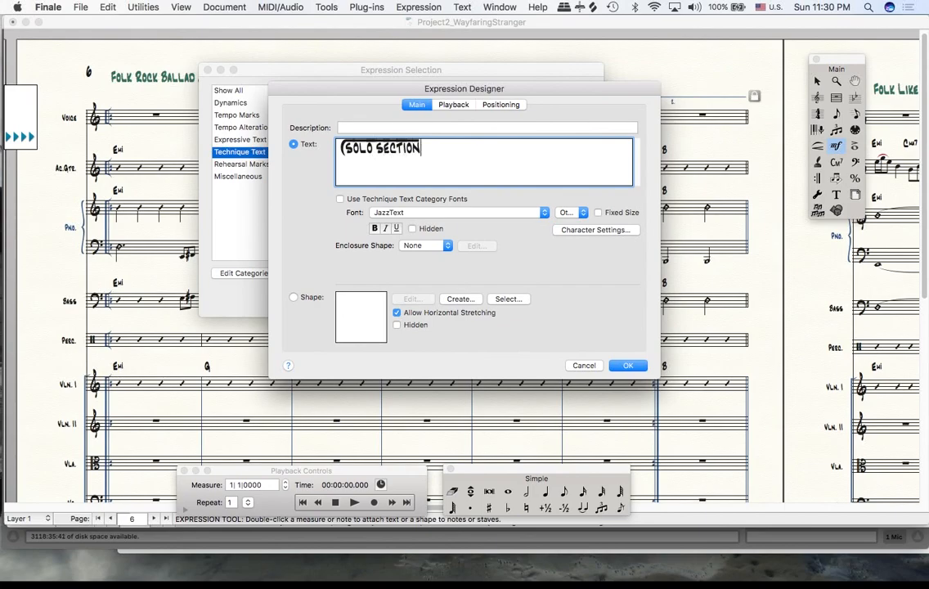
pyautogui.write(')')
pyautogui.click(627, 365)
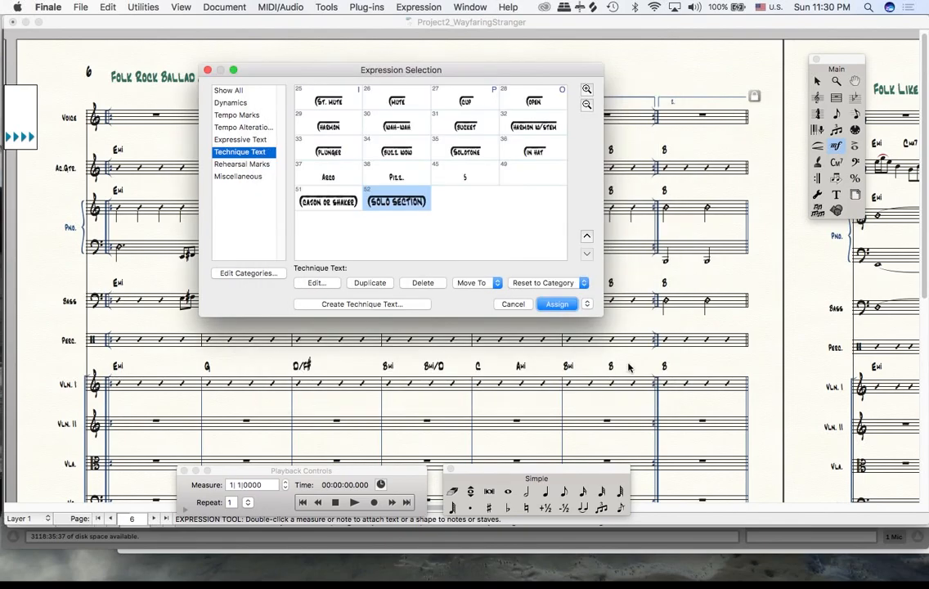
pyautogui.click(558, 304)
# - Duplicate the Folk Rock Ballad tempo mark expression on page 6 and retype its words in capitals as FOLK ROCK BALLAD
pyautogui.moveTo(112, 83); pyautogui.dragTo(110, 83)
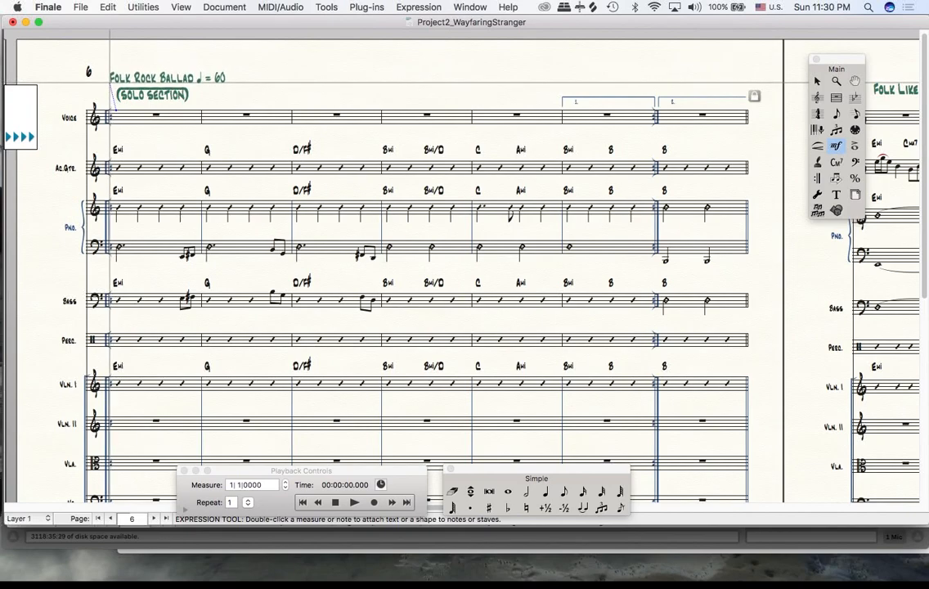
pyautogui.doubleClick(110, 82)
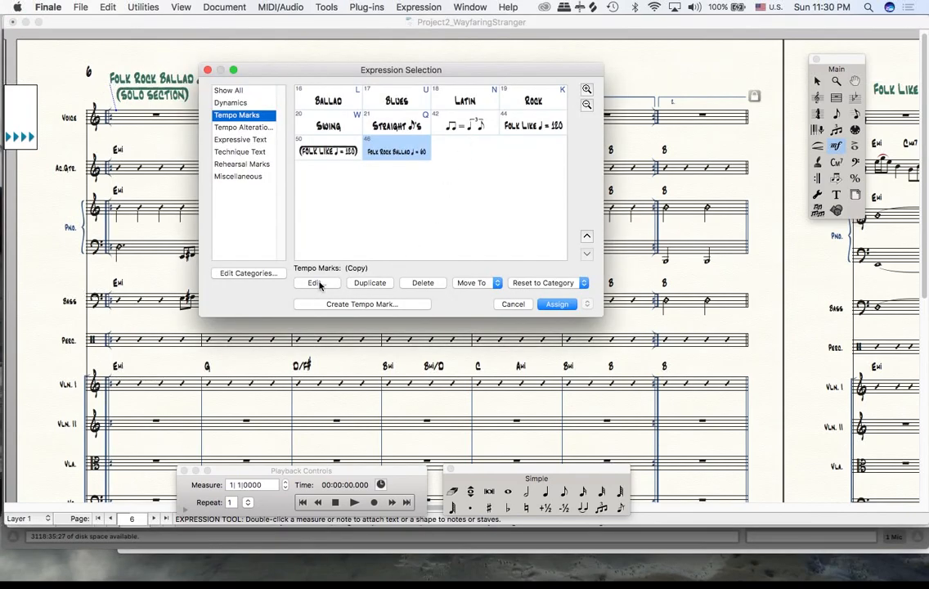
pyautogui.click(372, 283)
pyautogui.click(315, 283)
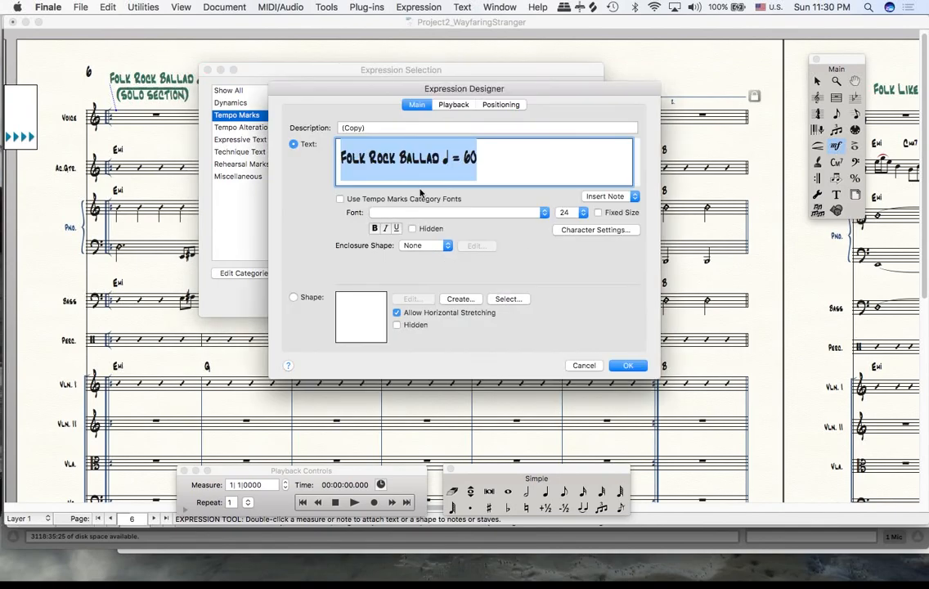
pyautogui.click(440, 158)
pyautogui.moveTo(440, 158); pyautogui.dragTo(264, 169)
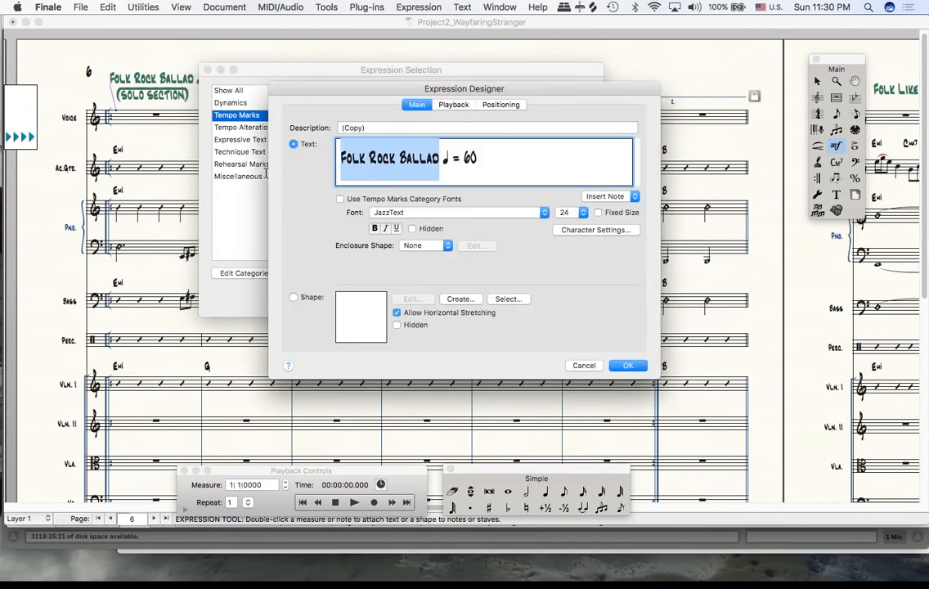
pyautogui.write('FOLK ROCK B')
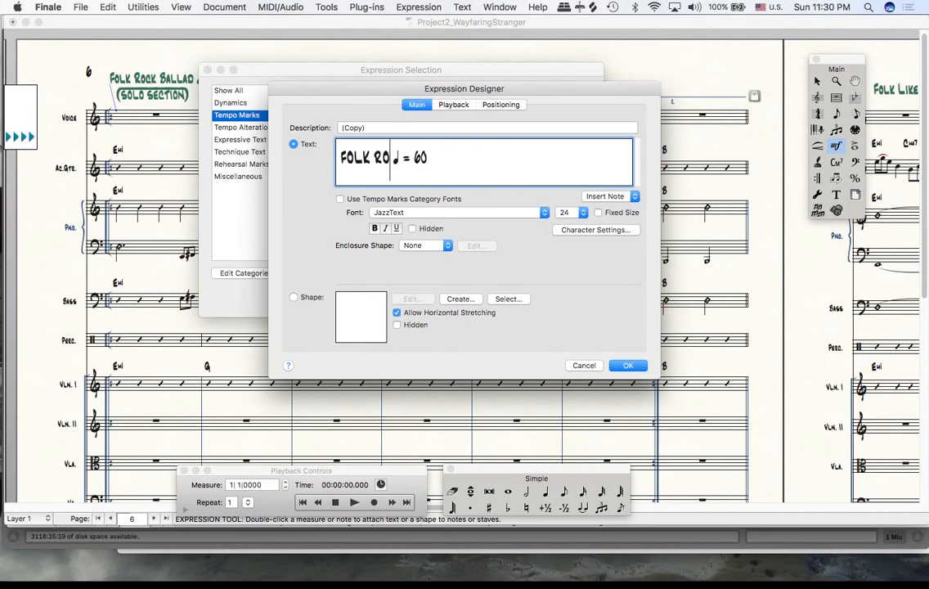
pyautogui.write('ALLAD')
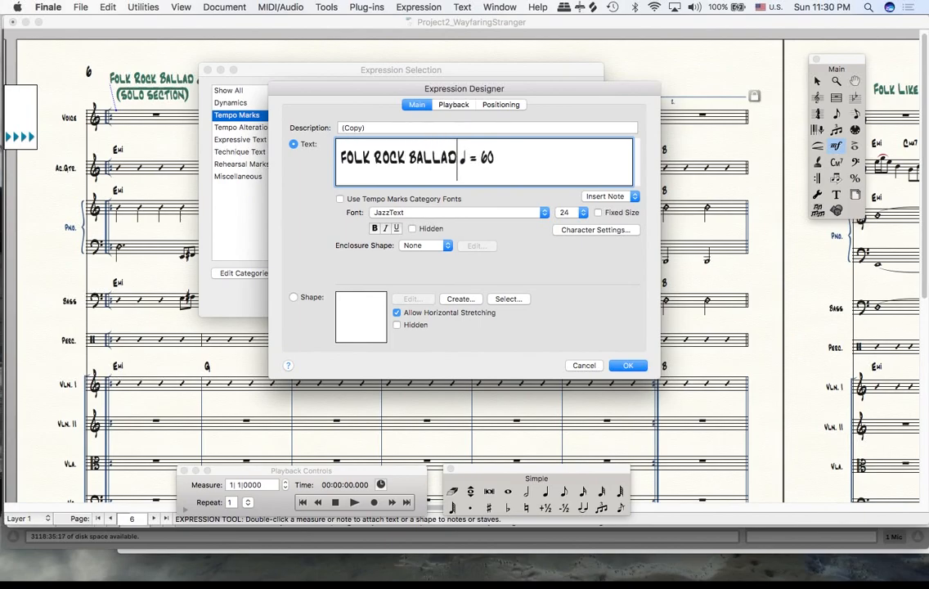
# - Add the opening JazzText enclosure before FOLK ROCK BALLAD and extend the handwritten line above the text up to the tempo value 60
pyautogui.click(341, 159)
pyautogui.write('(')
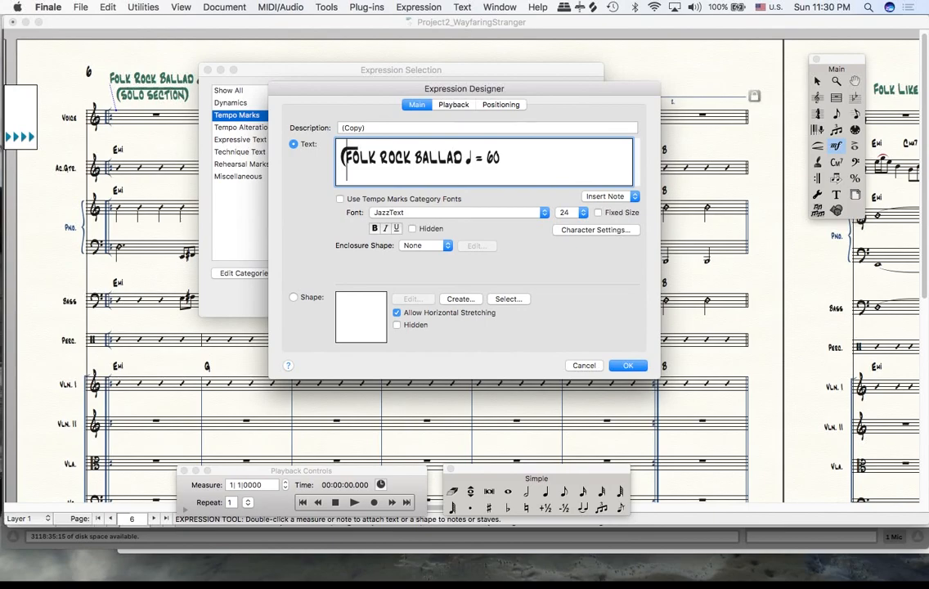
pyautogui.press('Right')
pyautogui.press('Right')
pyautogui.press('Right')
pyautogui.press('Right')
pyautogui.press('Right')
pyautogui.press('Right')
pyautogui.press('Right')
pyautogui.press('Right')
pyautogui.press('Right')
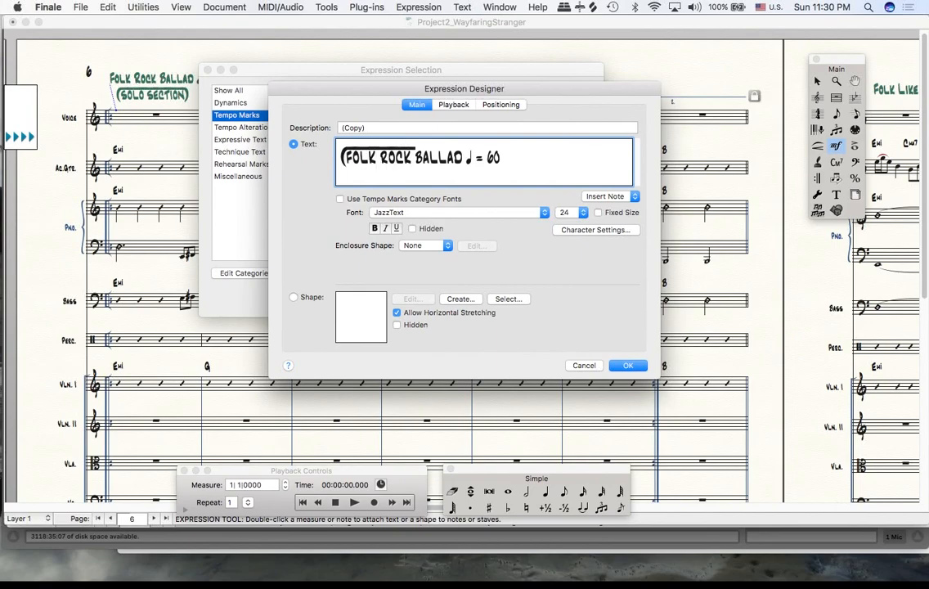
pyautogui.press('Right')
pyautogui.press('Right')
pyautogui.press('Right')
pyautogui.press('Right')
pyautogui.press('Right')
pyautogui.press('Right')
pyautogui.press('Right')
pyautogui.press('Right')
pyautogui.press('Right')
pyautogui.press('Right')
pyautogui.press('Right')
pyautogui.press('Right')
pyautogui.press('Right')
pyautogui.press('Right')
pyautogui.press('Right')
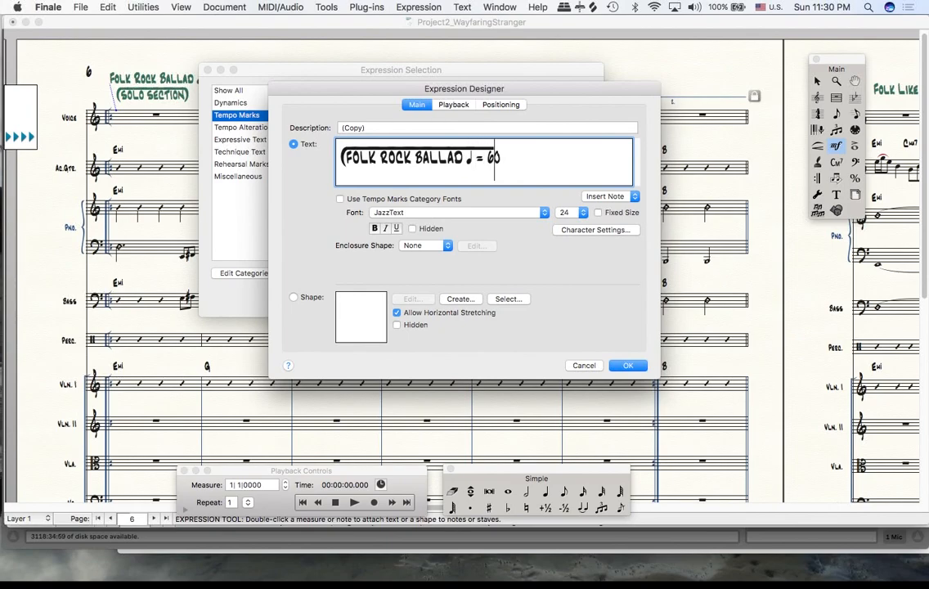
# - Close the handwritten enclosure after 60 and adjust the line above the end of the tempo text
pyautogui.write(')')
pyautogui.press('Left')
pyautogui.press('Left')
pyautogui.press('Left')
pyautogui.press('Left')
pyautogui.press('Left')
pyautogui.press('Left')
pyautogui.press('Left')
pyautogui.press('Left')
pyautogui.press('Left')
pyautogui.press('Left')
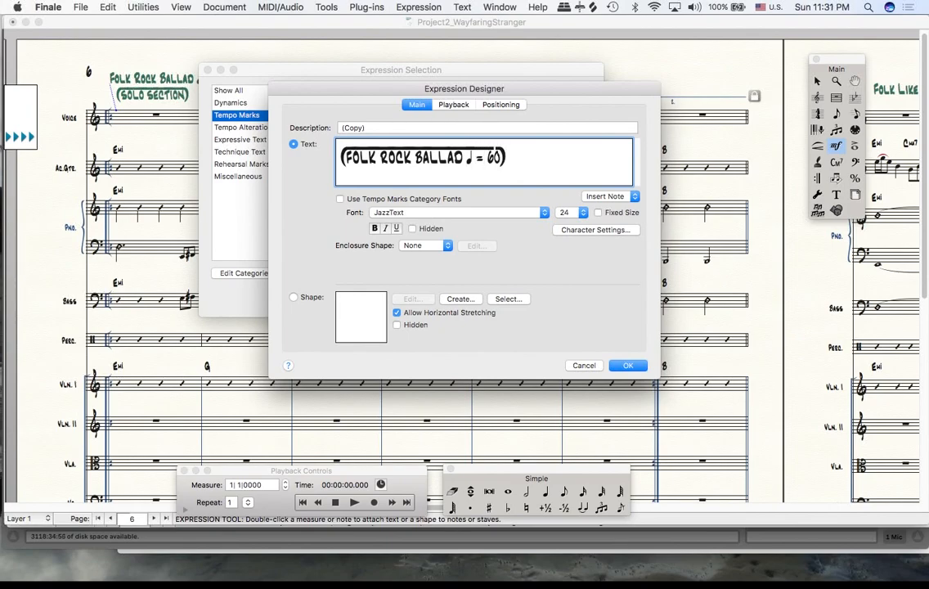
pyautogui.press('Right')
pyautogui.write('-')
pyautogui.press('BackSpace')
pyautogui.press('Left')
pyautogui.press('Right')
pyautogui.press('Right')
pyautogui.press('Right')
pyautogui.press('Left')
pyautogui.press('Left')
pyautogui.press('Left')
# - Assign the enclosed FOLK ROCK BALLAD tempo mark on page 6 and shift it and SOLO SECTION slightly to the left
pyautogui.click(627, 365)
pyautogui.click(557, 303)
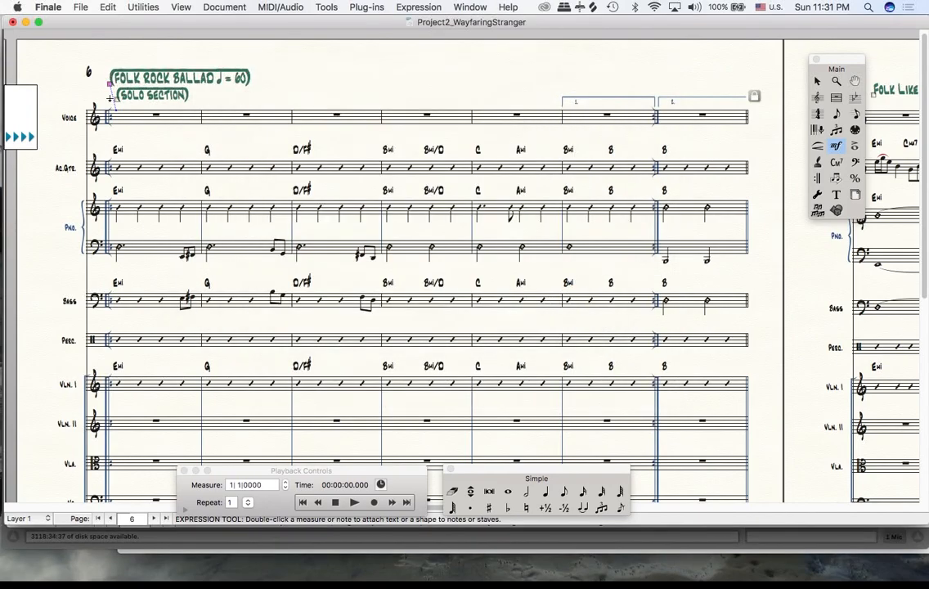
pyautogui.moveTo(109, 83); pyautogui.dragTo(114, 99)
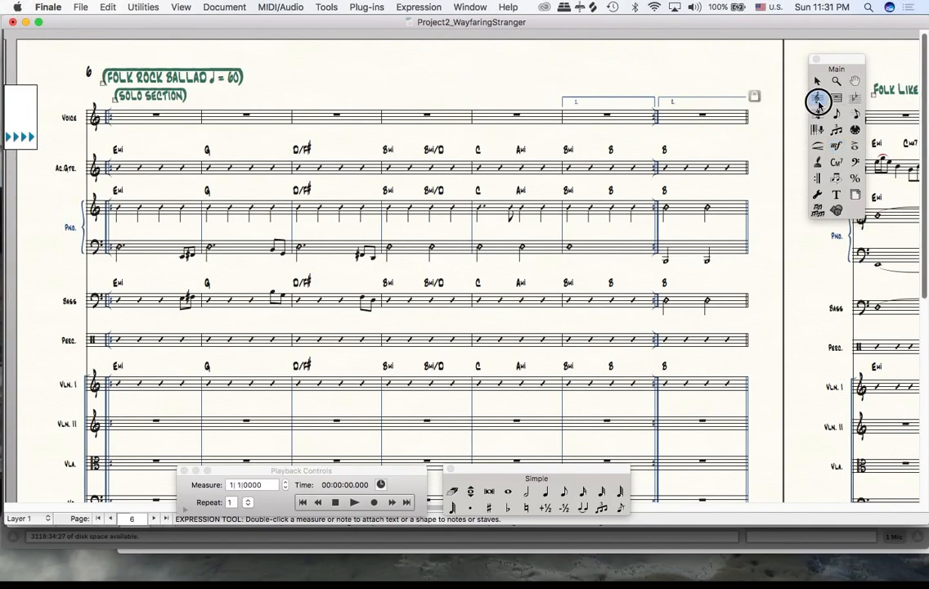
# - Create a new Technique Text expression at the first acoustic guitar measure on page 6 with the text COMP
pyautogui.click(816, 97)
pyautogui.scroll(-5, 339, 186)
pyautogui.scroll(4, 339, 188)
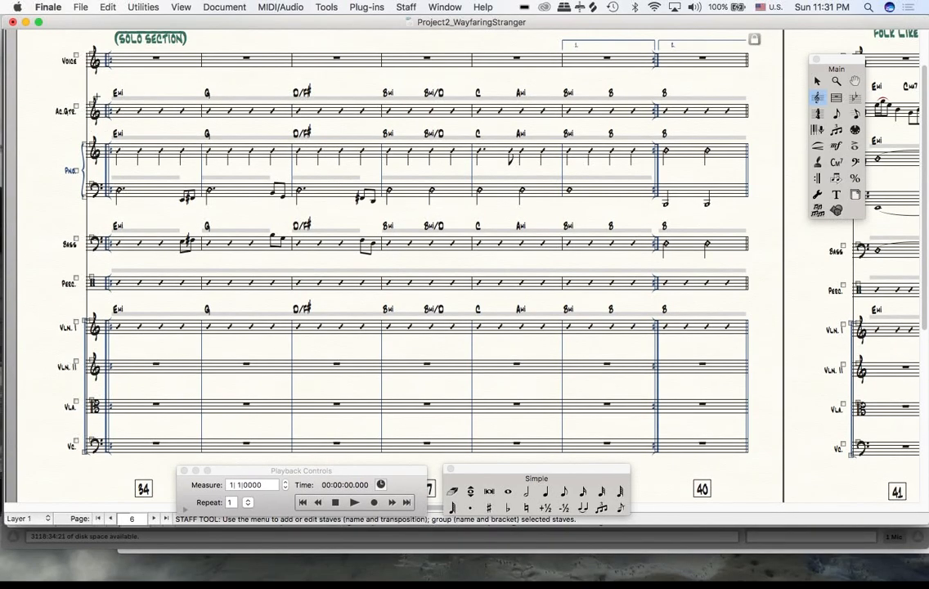
pyautogui.click(836, 146)
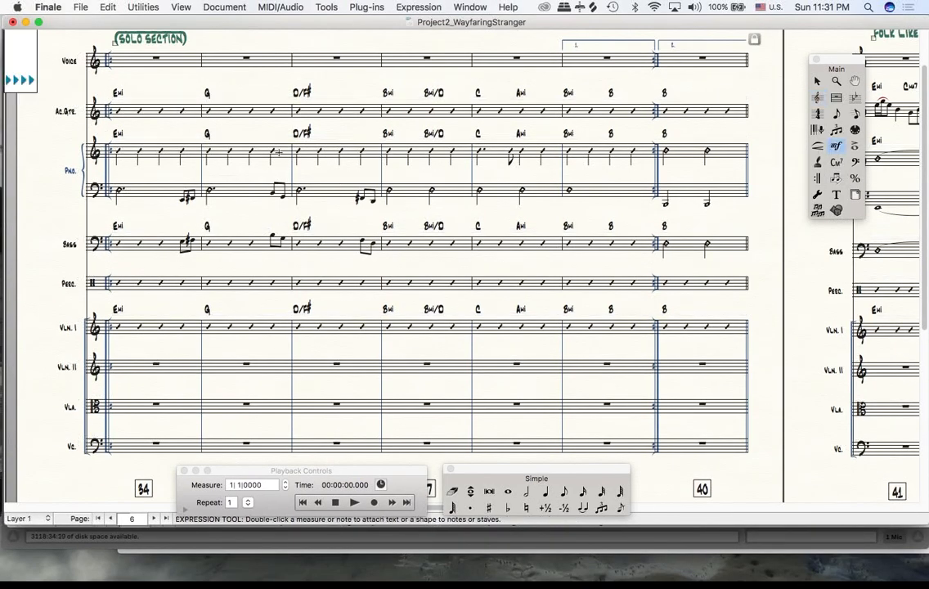
pyautogui.doubleClick(128, 96)
pyautogui.click(374, 304)
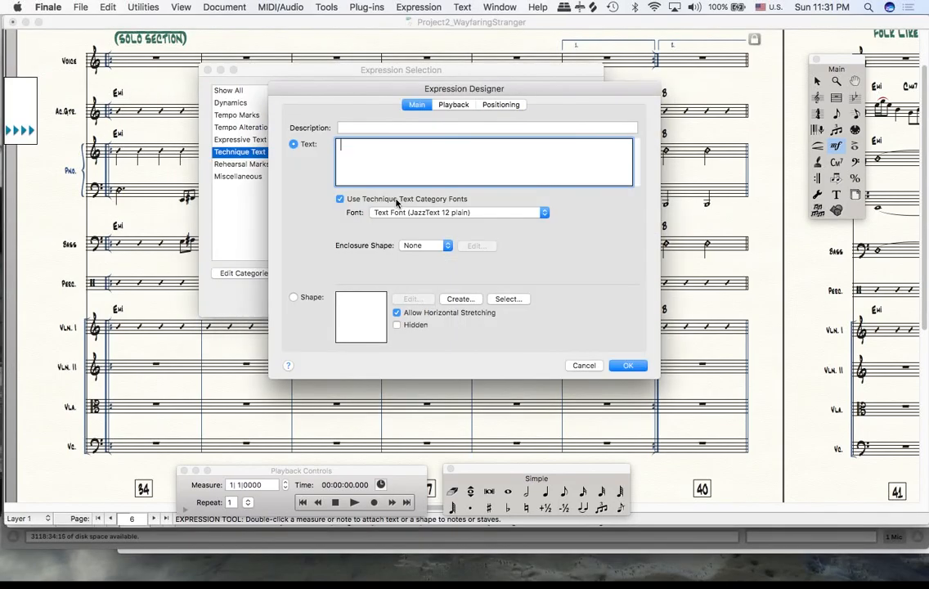
pyautogui.write('comp')
# - Format COMP in JazzText 16 points without the Technique Text category fonts
pyautogui.click(341, 145)
pyautogui.click(364, 199)
pyautogui.click(364, 201)
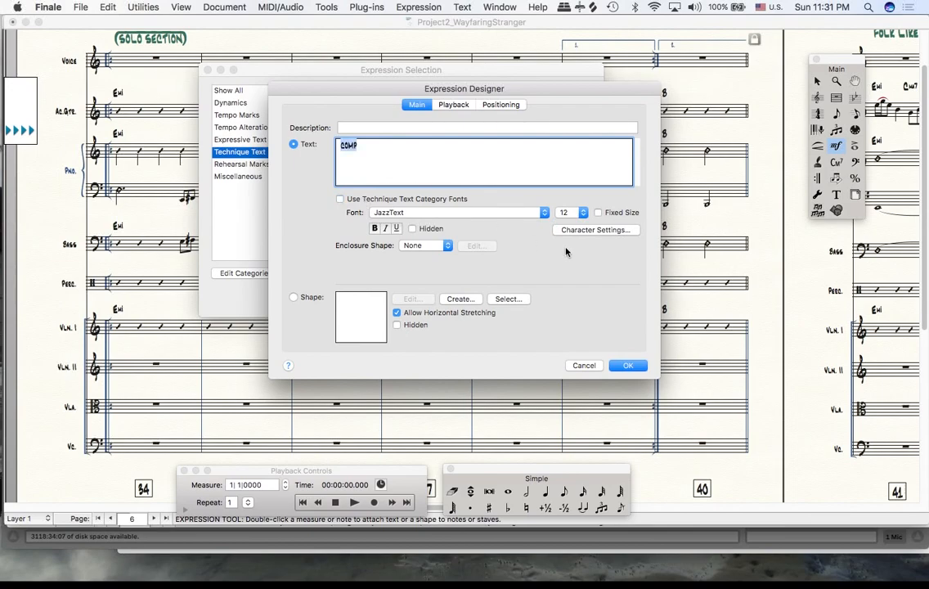
pyautogui.click(572, 212)
pyautogui.click(585, 286)
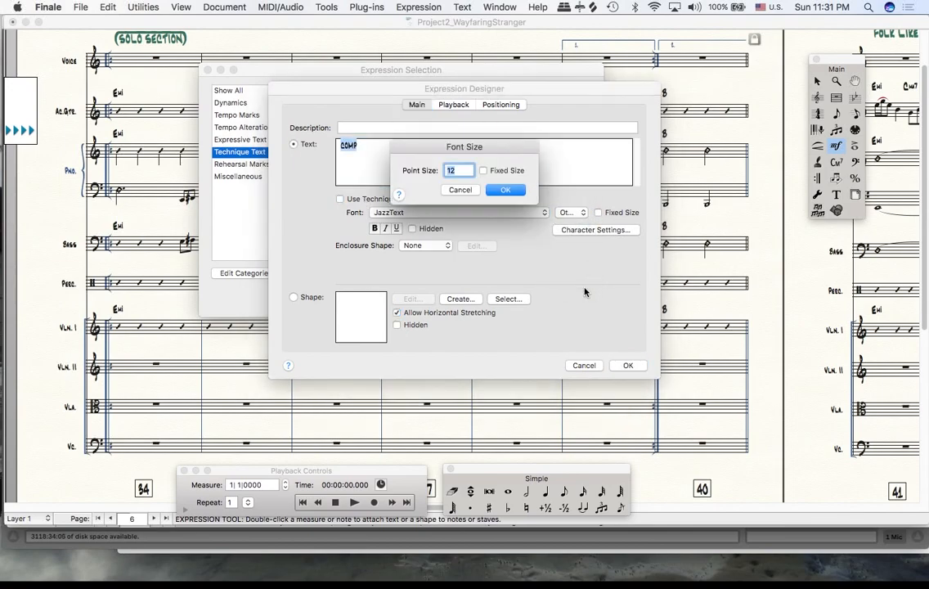
pyautogui.write('16')
pyautogui.click(505, 189)
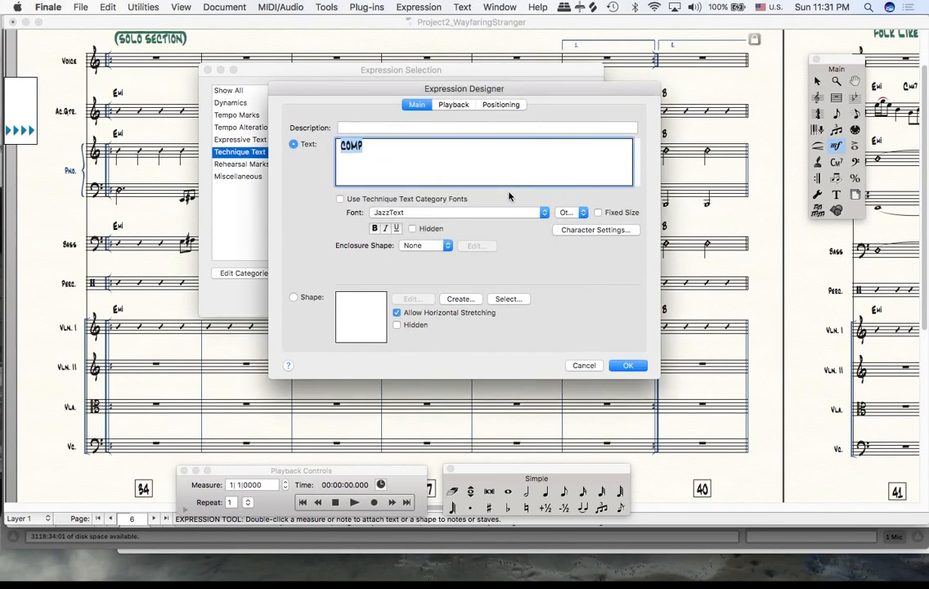
# - Surround COMP with the handwritten JazzText enclosure and place the expression above the first chord symbol of the acoustic guitar staff
pyautogui.press('Left')
pyautogui.write('(')
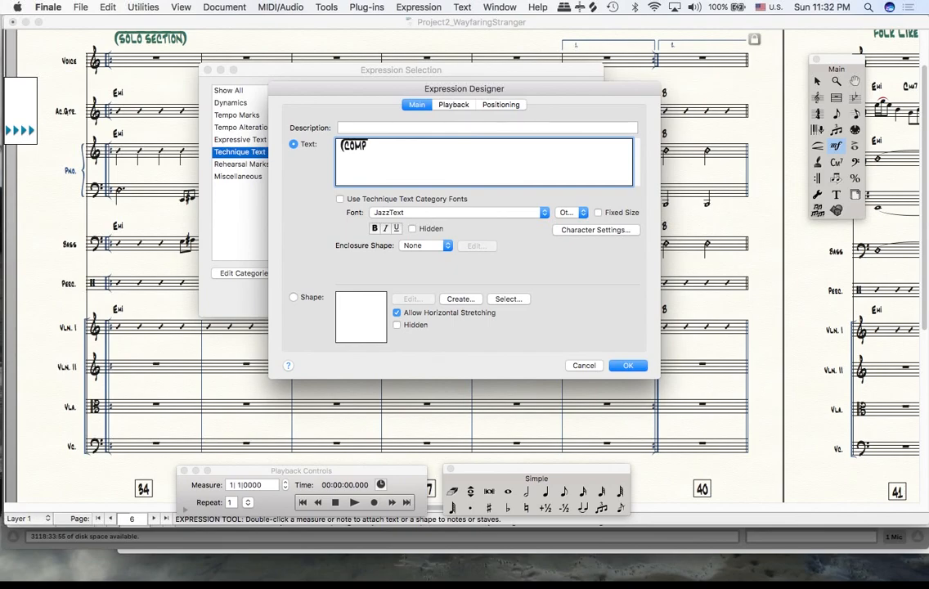
pyautogui.write(')')
pyautogui.click(617, 367)
pyautogui.press('Return')
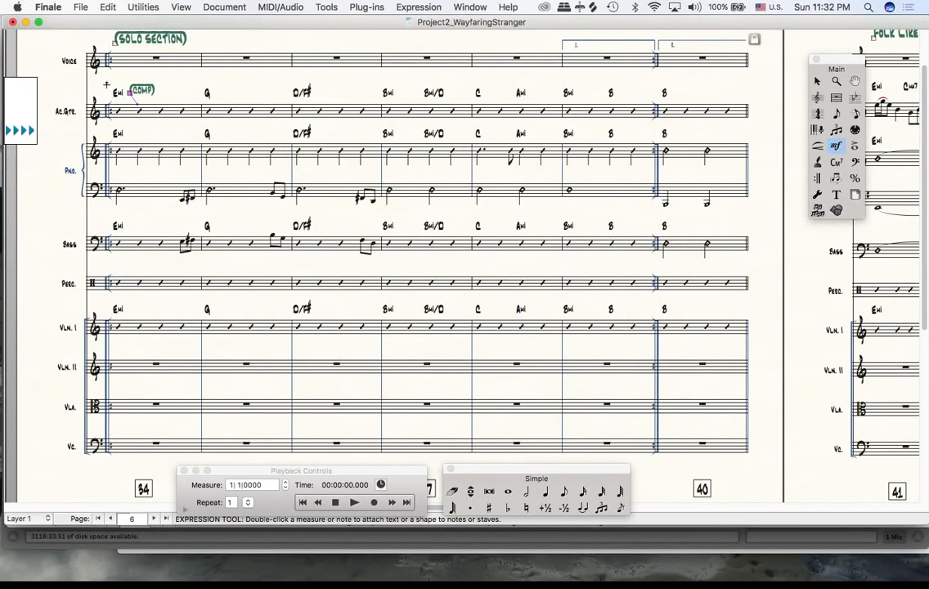
pyautogui.moveTo(134, 94); pyautogui.dragTo(111, 88)
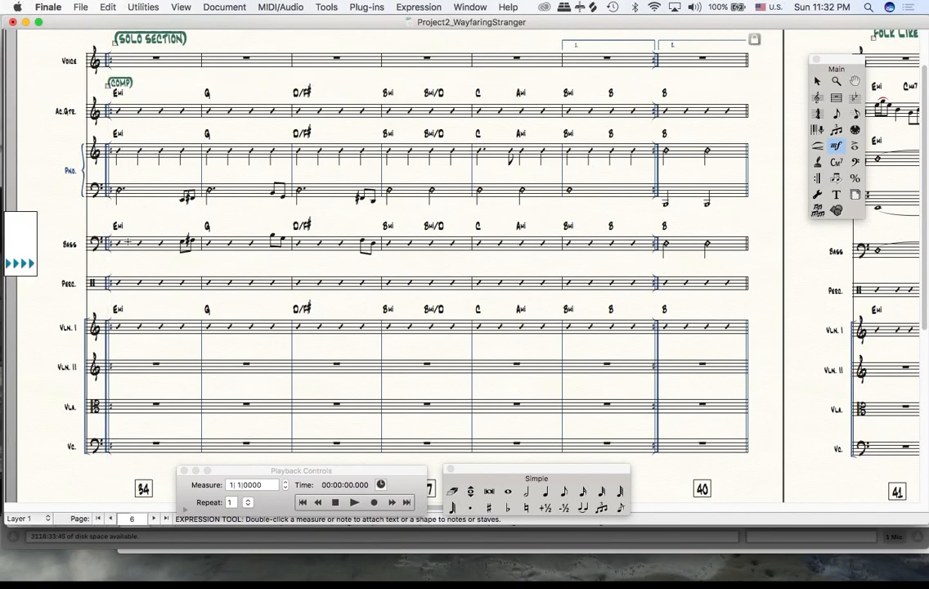
# - Lower the percussion staff and the string staves slightly to make room for markings above them
pyautogui.click(817, 97)
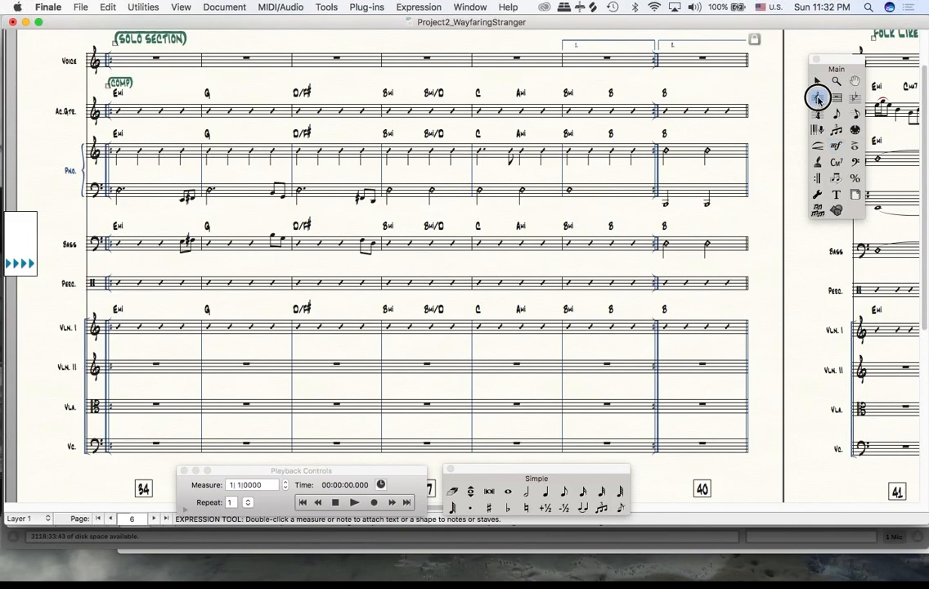
pyautogui.moveTo(91, 277); pyautogui.dragTo(92, 281)
pyautogui.moveTo(92, 325); pyautogui.dragTo(92, 336)
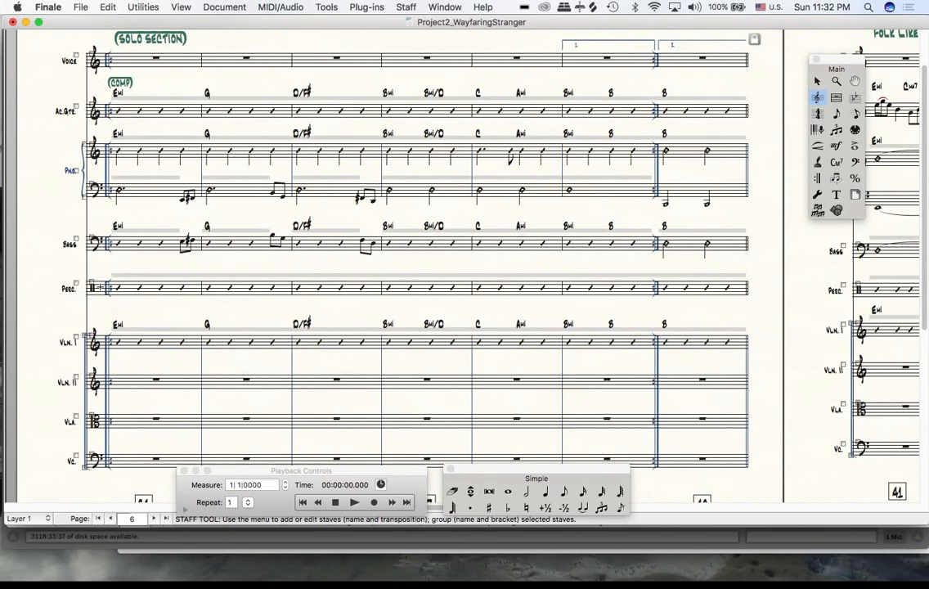
pyautogui.click(91, 284)
pyautogui.moveTo(91, 282); pyautogui.dragTo(92, 284)
pyautogui.click(137, 271)
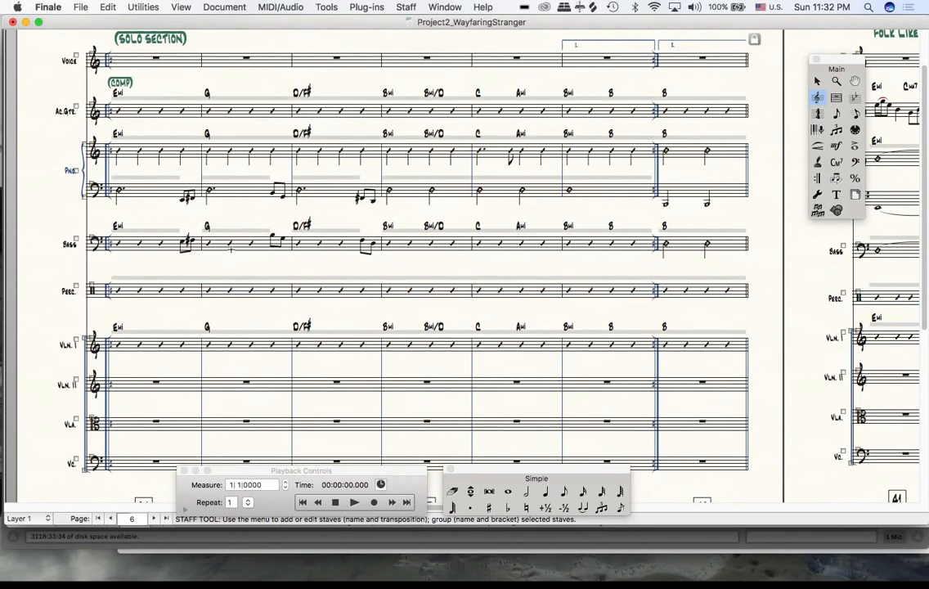
# - Start a new Technique Text expression at the first percussion measure on page 6, without category fonts, in JazzText 16 points
pyautogui.click(836, 144)
pyautogui.doubleClick(107, 242)
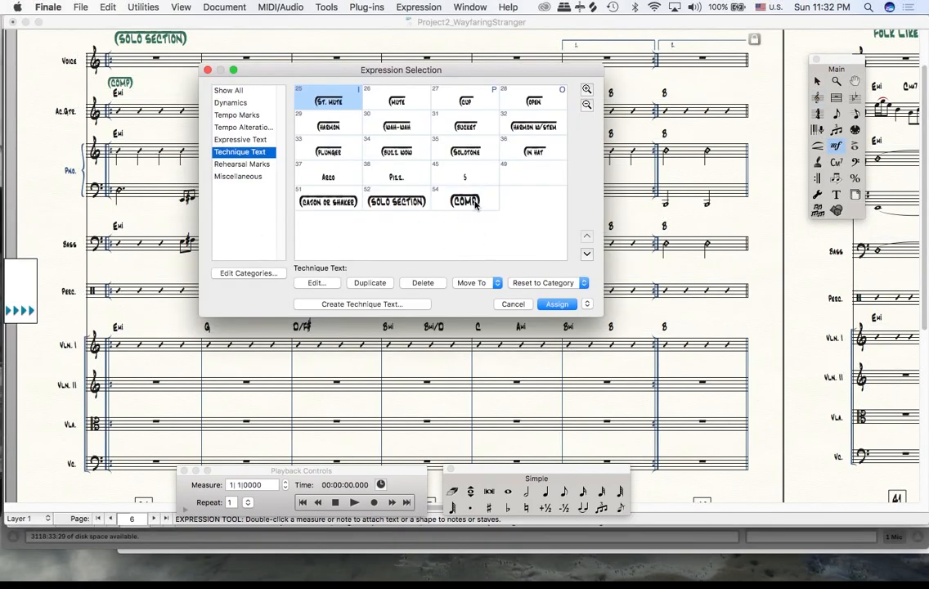
pyautogui.click(359, 303)
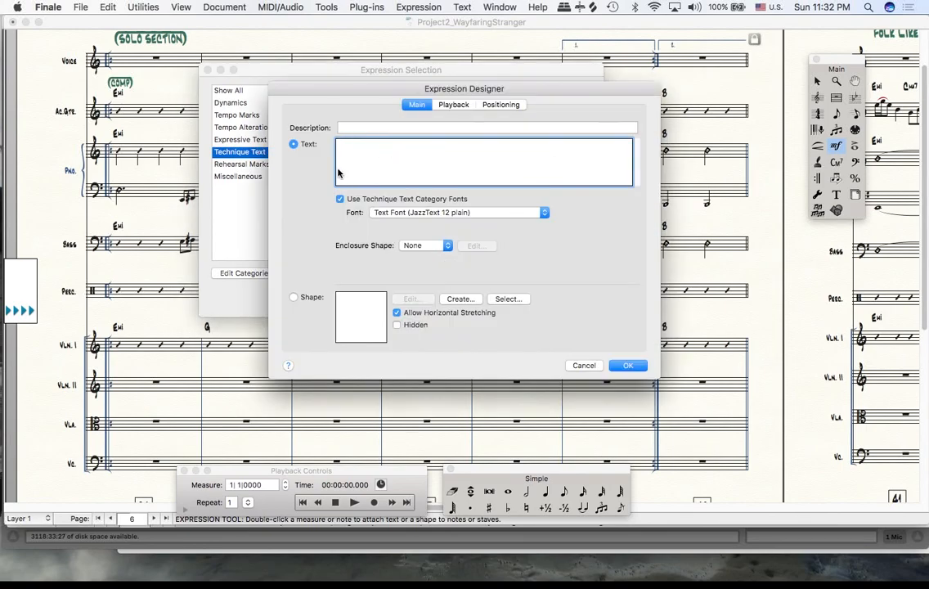
pyautogui.click(340, 199)
pyautogui.click(577, 211)
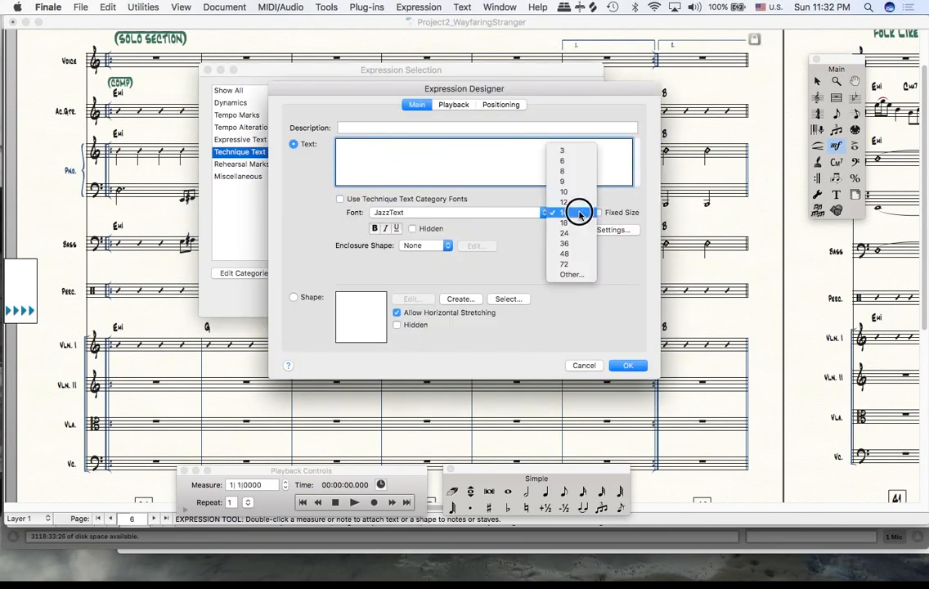
pyautogui.click(572, 272)
pyautogui.write('16')
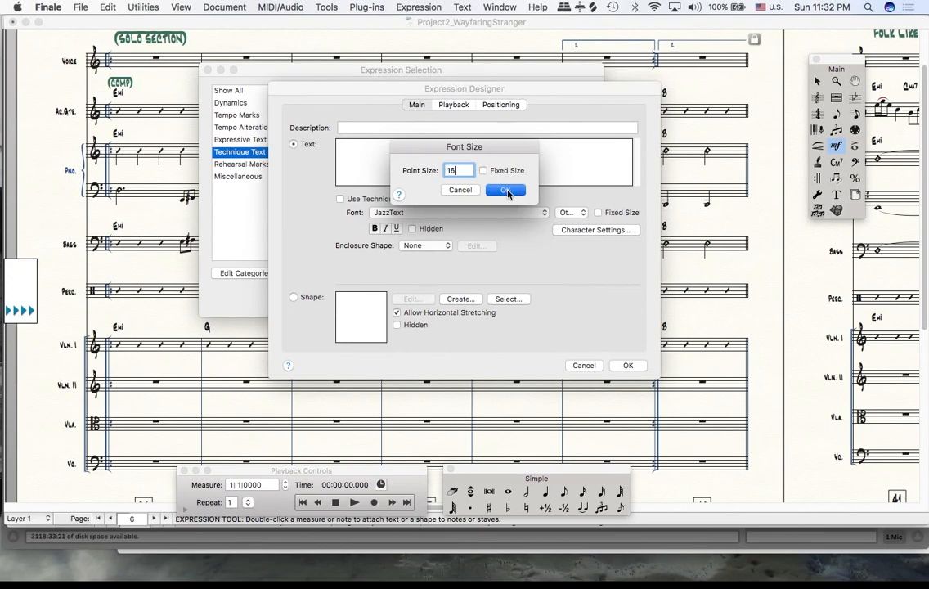
pyautogui.press('Return')
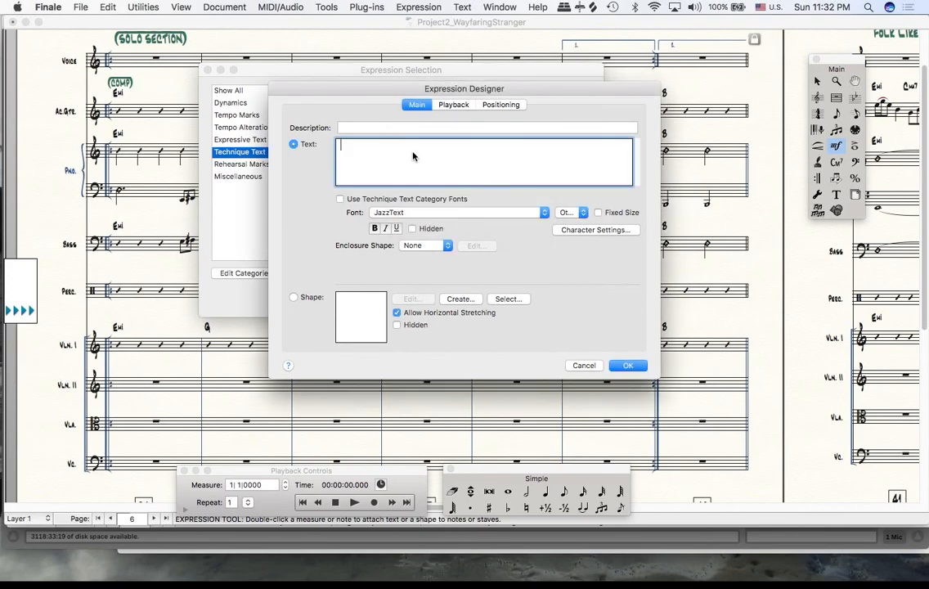
# - Enter OPEN FOR SOLOS in capitals and surround it with the handwritten JazzText enclosure and line above
pyautogui.write('OPEN FOR SOLO')
pyautogui.write('S')
pyautogui.write('(')
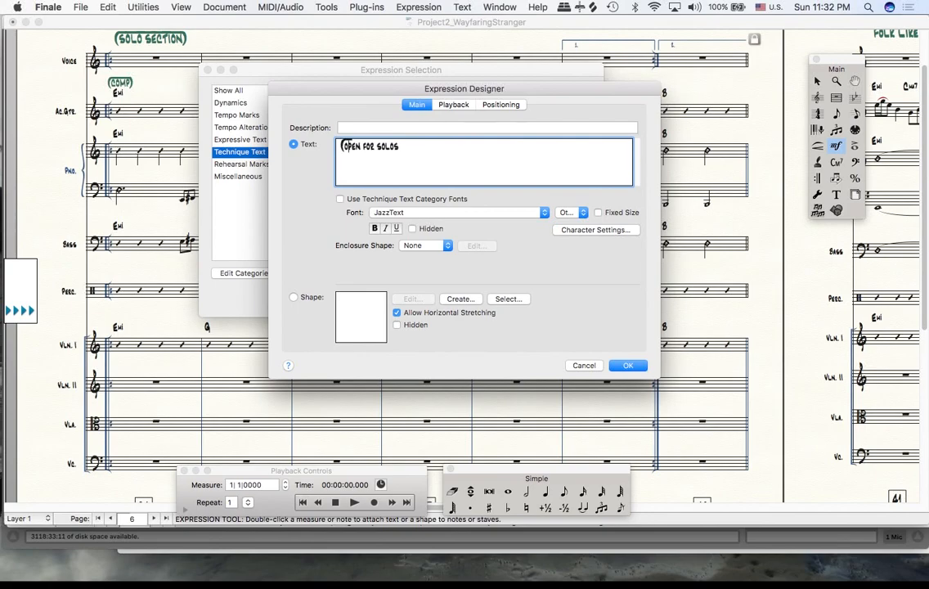
pyautogui.press('Right')
pyautogui.write('_')
pyautogui.write('_')
pyautogui.write('_')
pyautogui.write('_')
pyautogui.write(')')
# - Assign OPEN FOR SOLOS to the first percussion measure and align it with the start of the staff
pyautogui.click(630, 365)
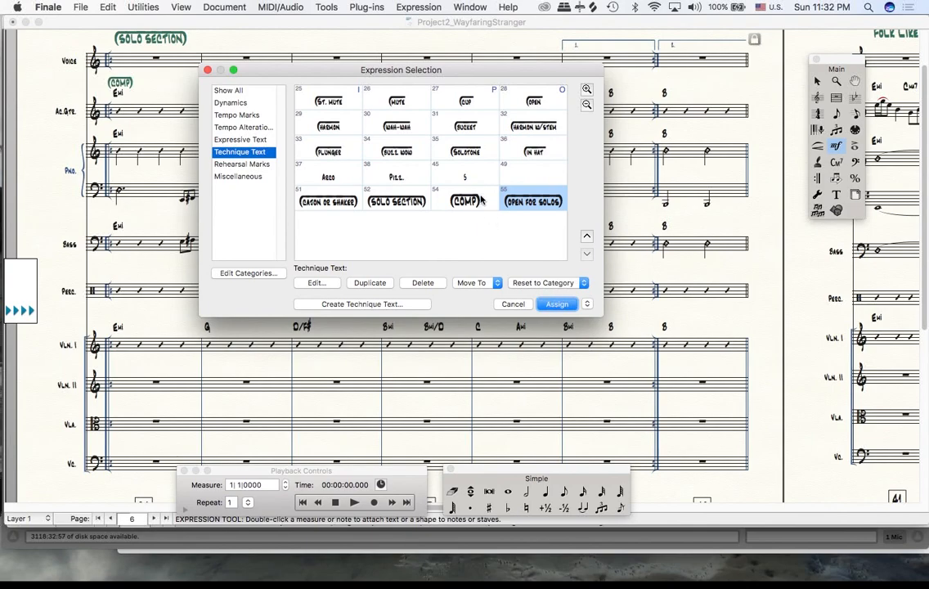
pyautogui.click(557, 304)
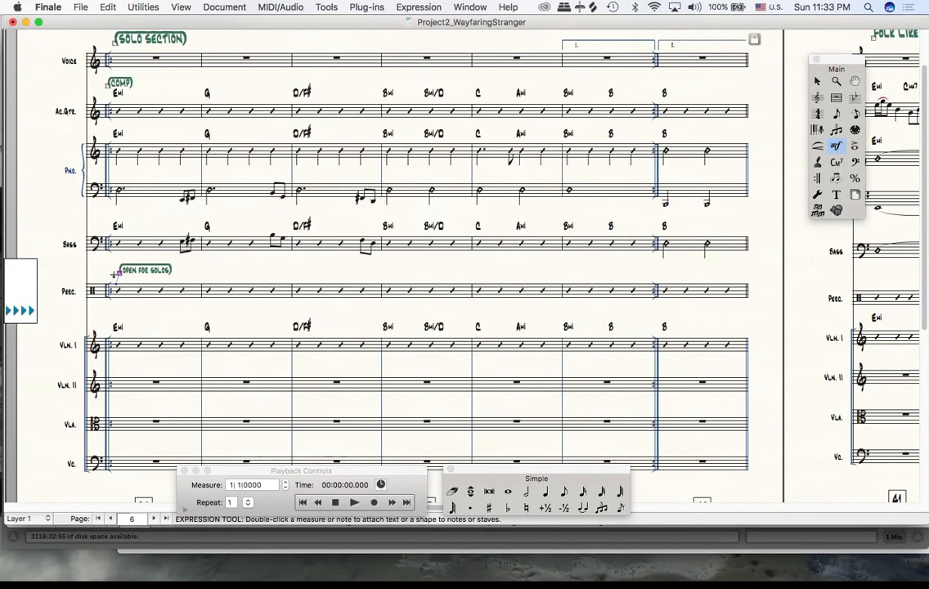
pyautogui.moveTo(119, 273); pyautogui.dragTo(108, 275)
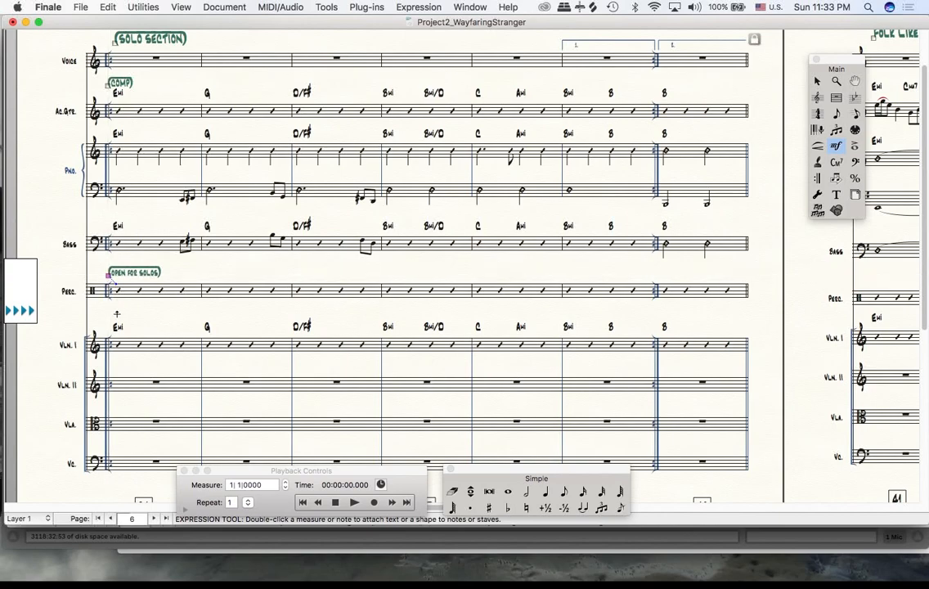
# - Assign the existing OPEN FOR SOLOS expression to the first Violin I measure and position it above the first chord symbol
pyautogui.doubleClick(110, 293)
pyautogui.click(531, 201)
pyautogui.click(557, 304)
pyautogui.moveTo(119, 326); pyautogui.dragTo(109, 320)
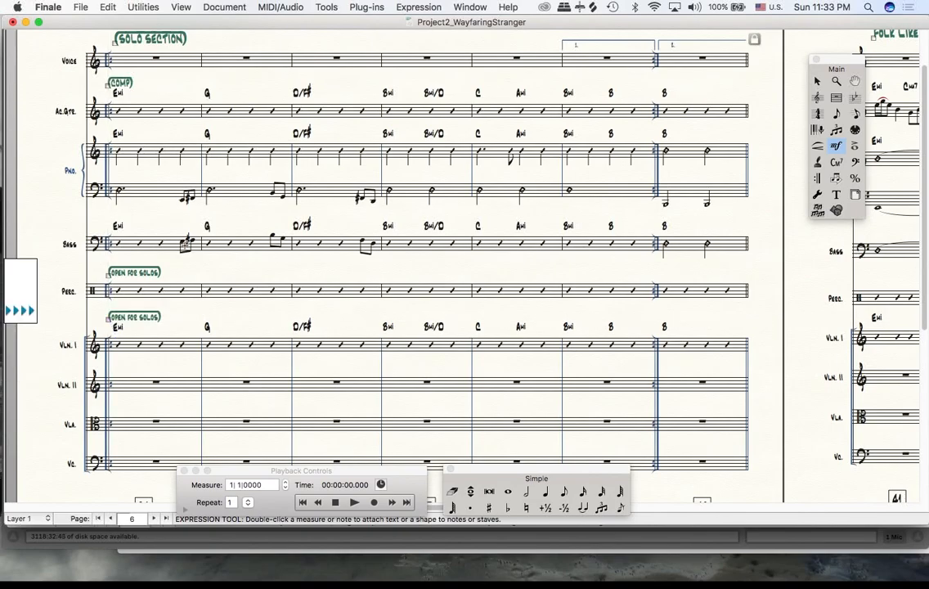
# - Shift SOLO SECTION slightly left beneath the FOLK ROCK BALLAD tempo mark and review the markings on page 6
pyautogui.scroll(3, 139, 106)
pyautogui.moveTo(115, 96); pyautogui.dragTo(111, 96)
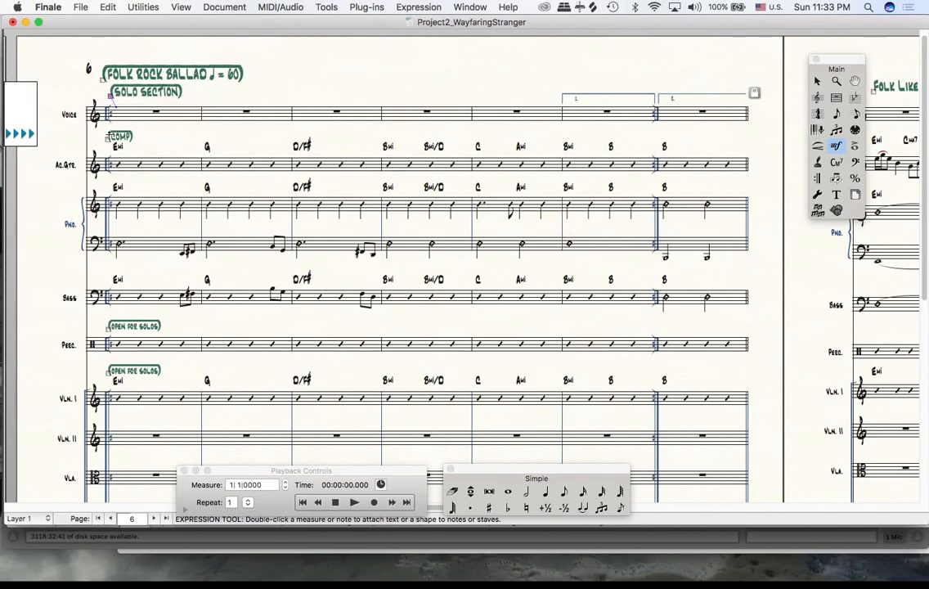
pyautogui.scroll(-5, 169, 289)
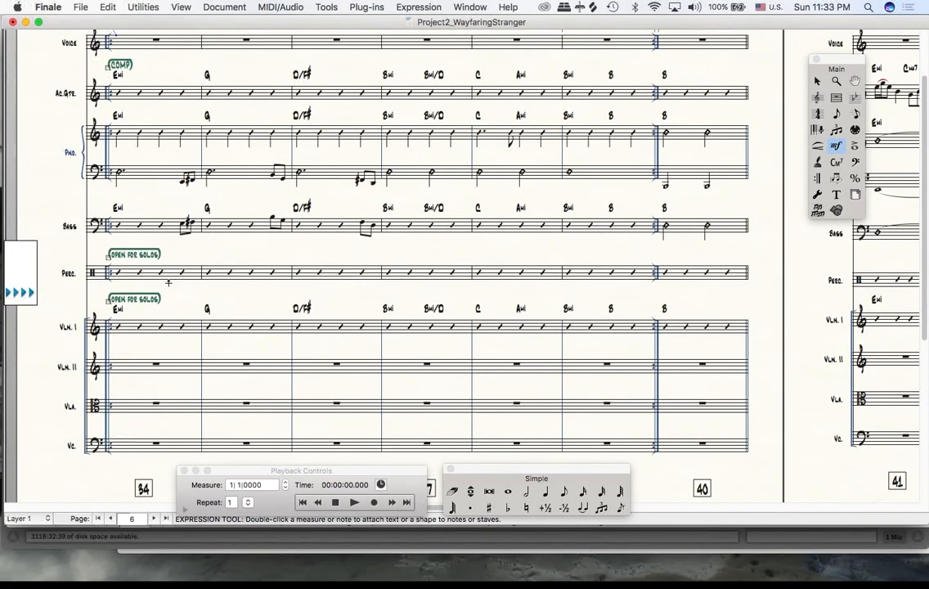
pyautogui.scroll(5, 167, 282)
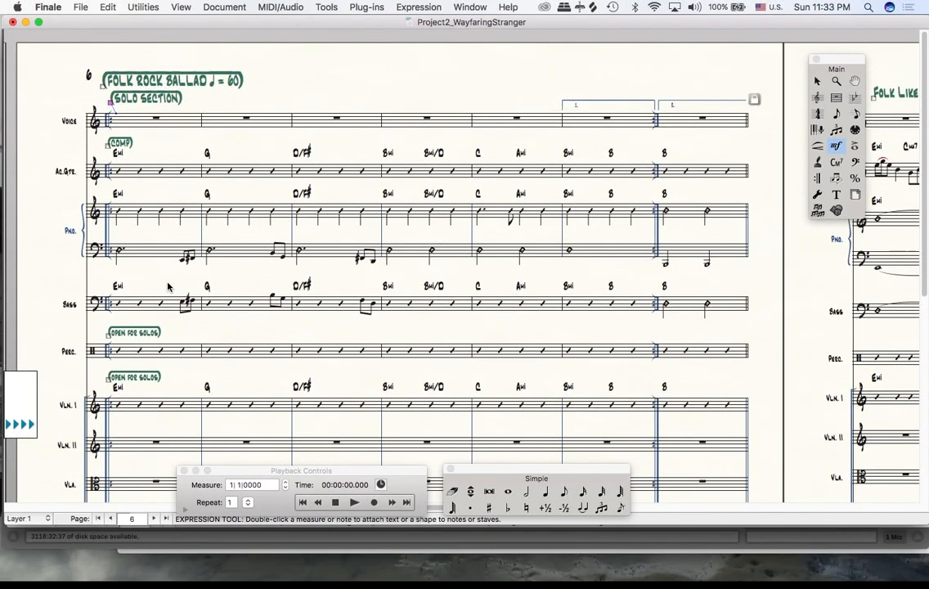